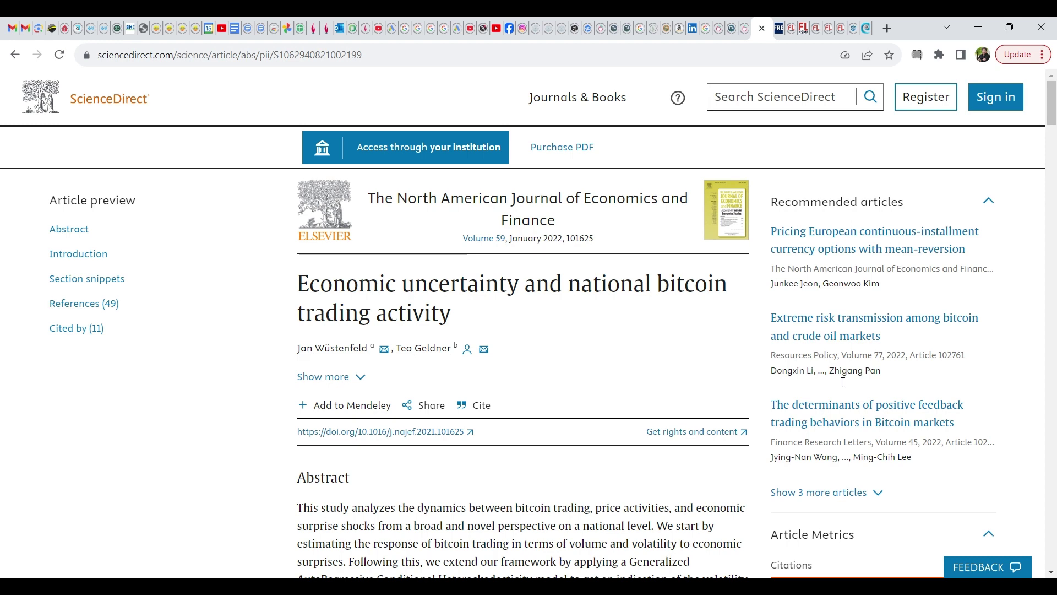
- Select all content on the ScienceDirect article page for copying
{"action": "key", "text": "ctrl+a"}
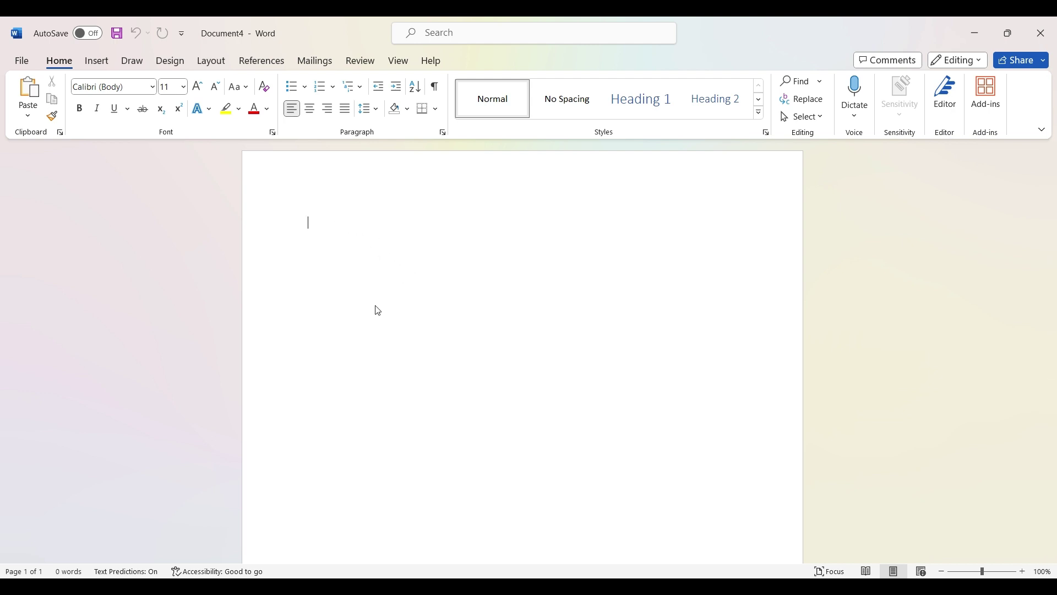
- Paste the copied ScienceDirect article into the blank Word document
{"action": "key", "text": "ctrl+v"}
{"action": "key", "text": "ctrl+z"}
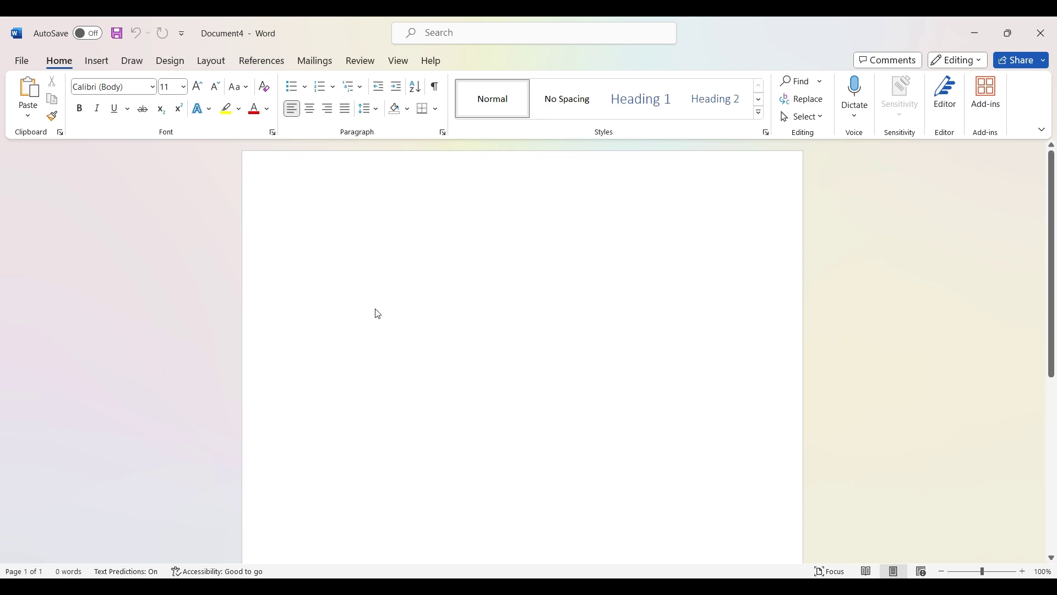
{"action": "key", "text": "ctrl+v"}
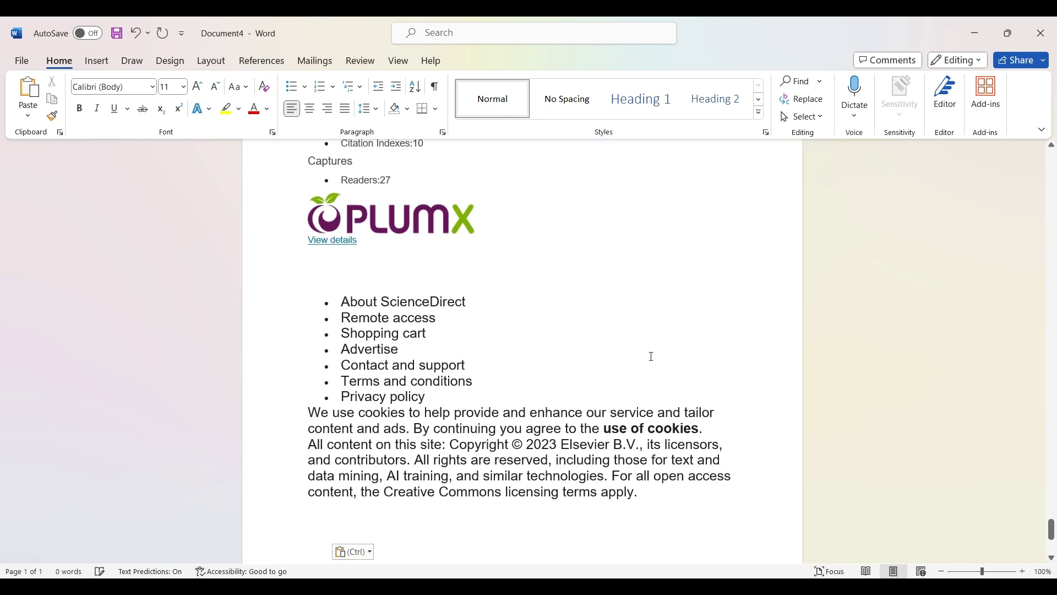
{"action": "scroll", "coordinate": [651, 356], "scroll_direction": "up", "scroll_amount": 15}
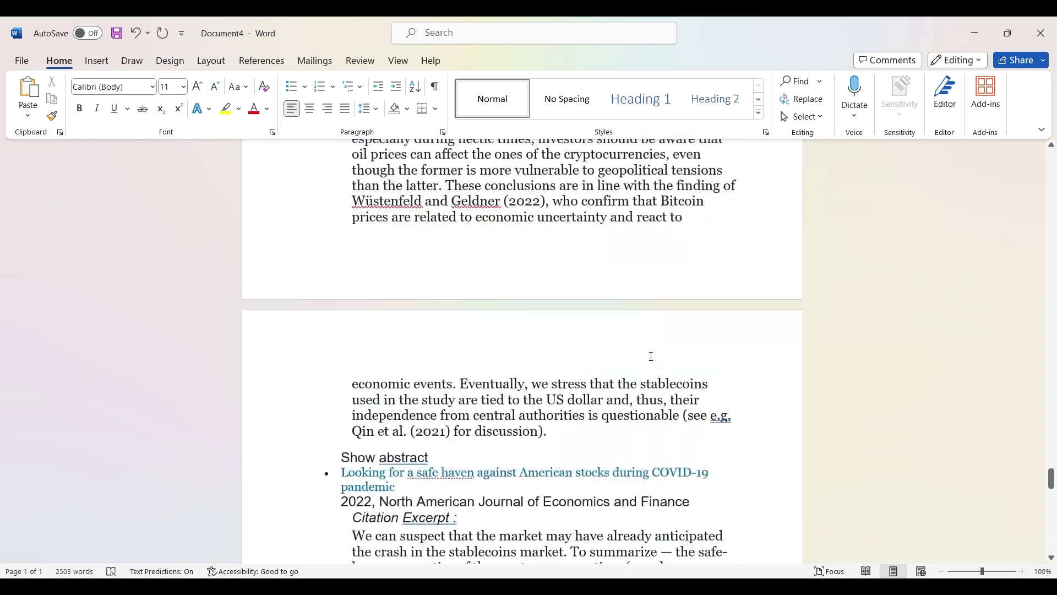
{"action": "scroll", "coordinate": [652, 356], "scroll_direction": "up", "scroll_amount": 20}
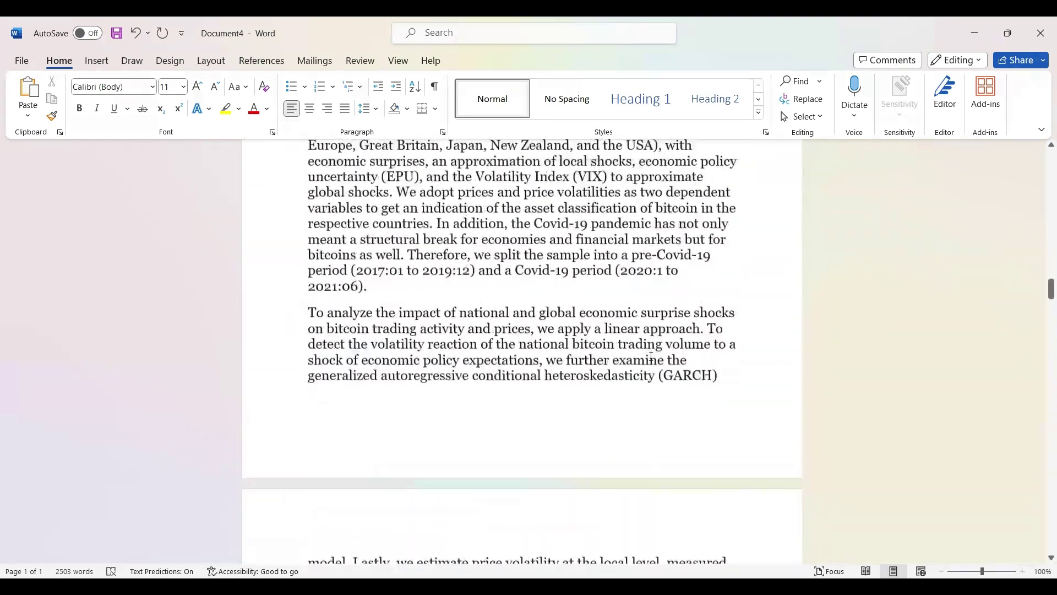
{"action": "scroll", "coordinate": [652, 357], "scroll_direction": "up", "scroll_amount": 20}
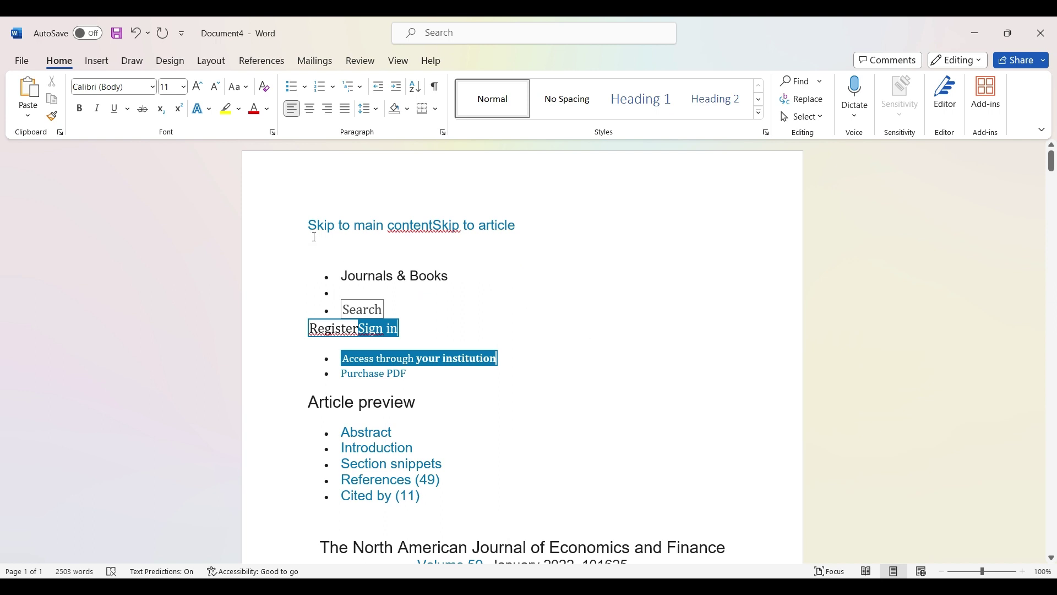
- Delete the site navigation text and the four leftover bullet links above the journal title
{"action": "left_click_drag", "start_coordinate": [313, 225], "coordinate": [464, 433]}
{"action": "key", "text": "Delete"}
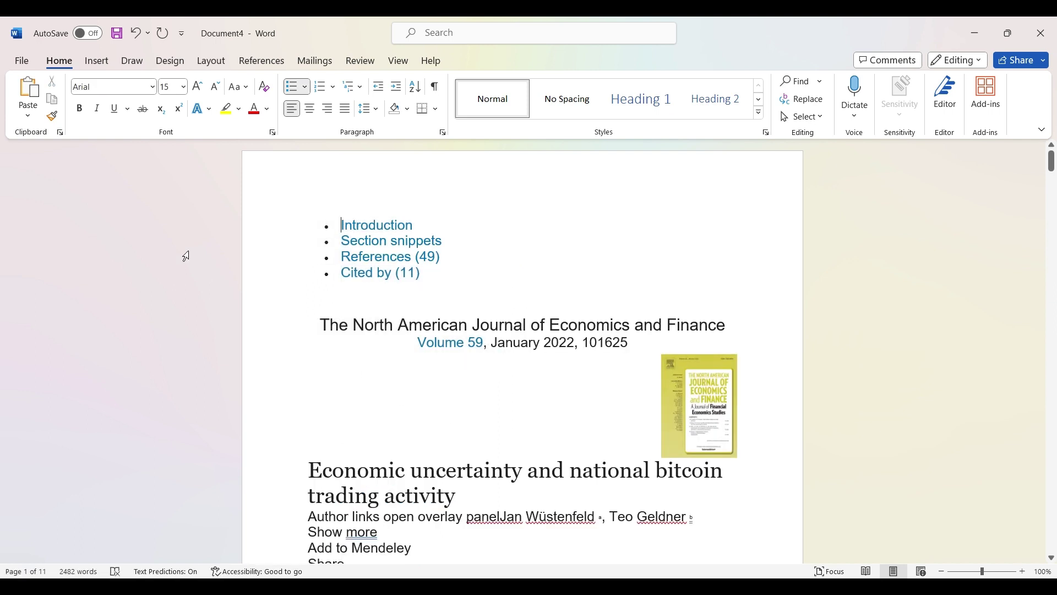
{"action": "left_click", "coordinate": [454, 269], "text": "shift"}
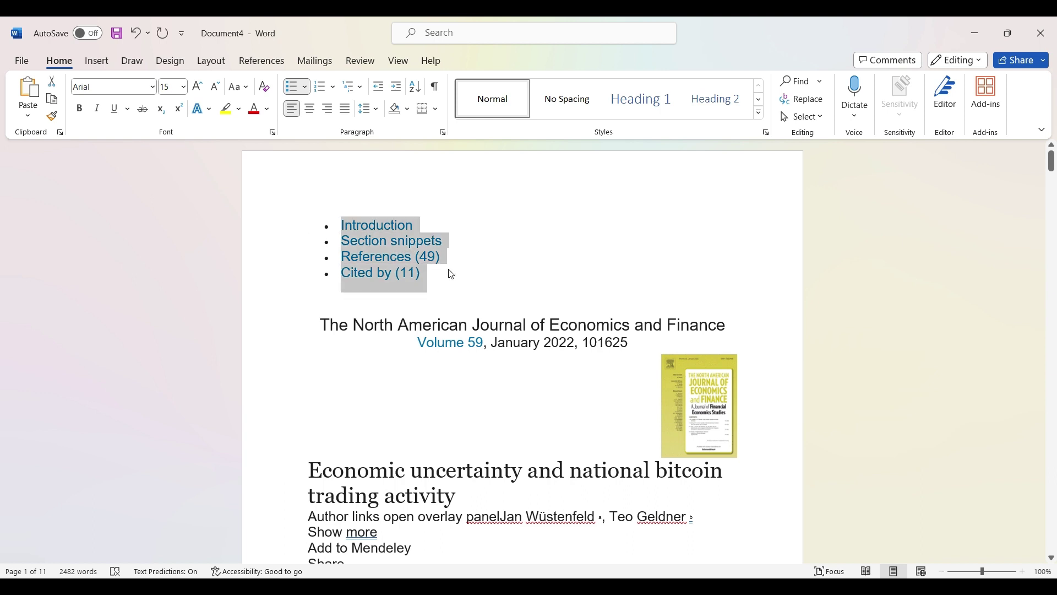
{"action": "key", "text": "Delete"}
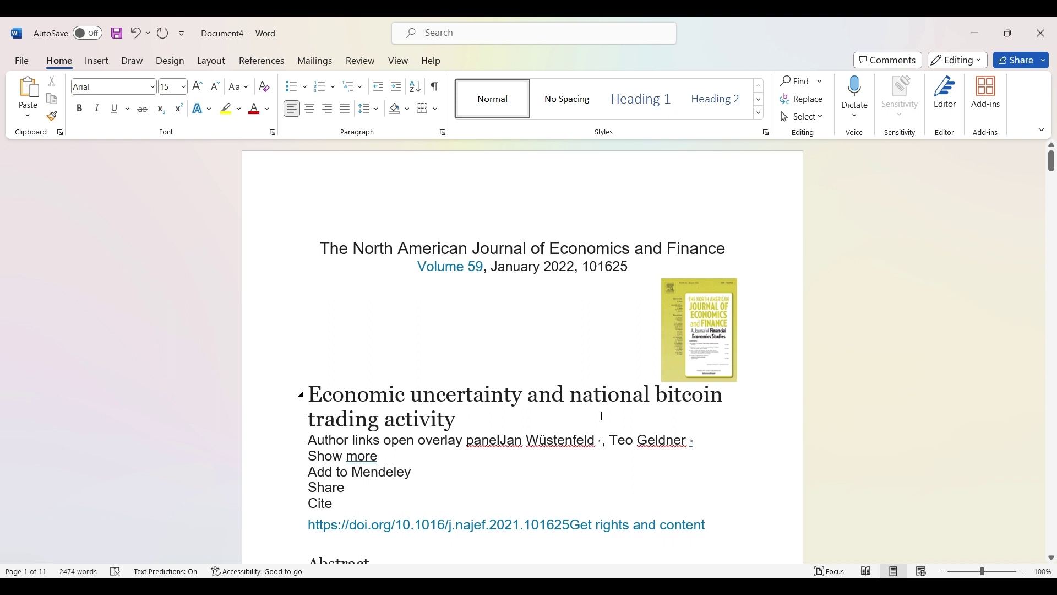
{"action": "scroll", "coordinate": [602, 416], "scroll_direction": "down", "scroll_amount": 1}
{"action": "scroll", "coordinate": [602, 416], "scroll_direction": "up", "scroll_amount": 1}
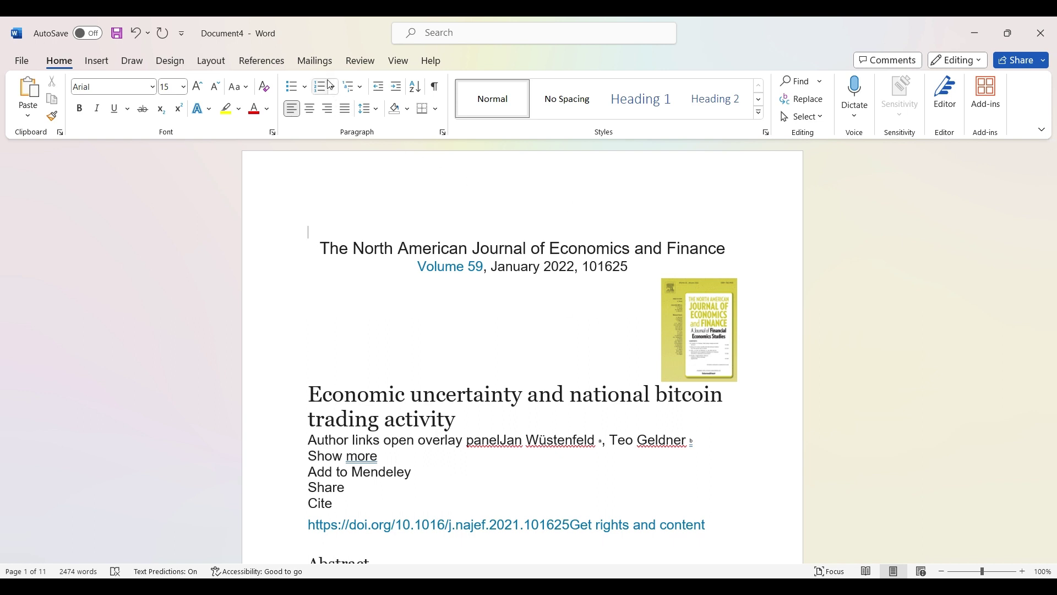
- Turn on Track Changes and highlight the Abstract's first 'bitcoin' in yellow
{"action": "left_click", "coordinate": [366, 64]}
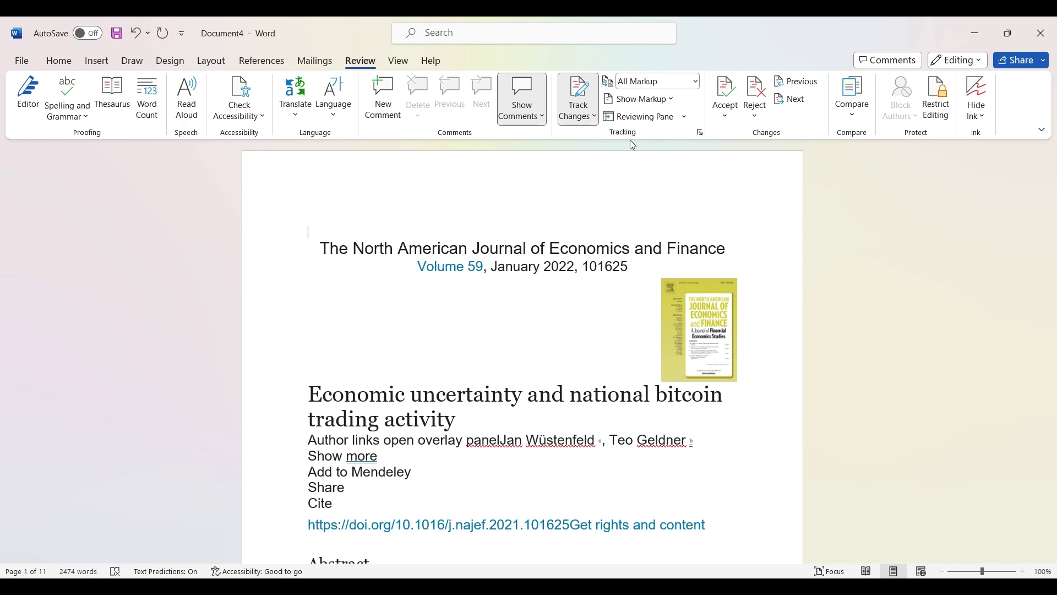
{"action": "key", "text": "ctrl+shift+e"}
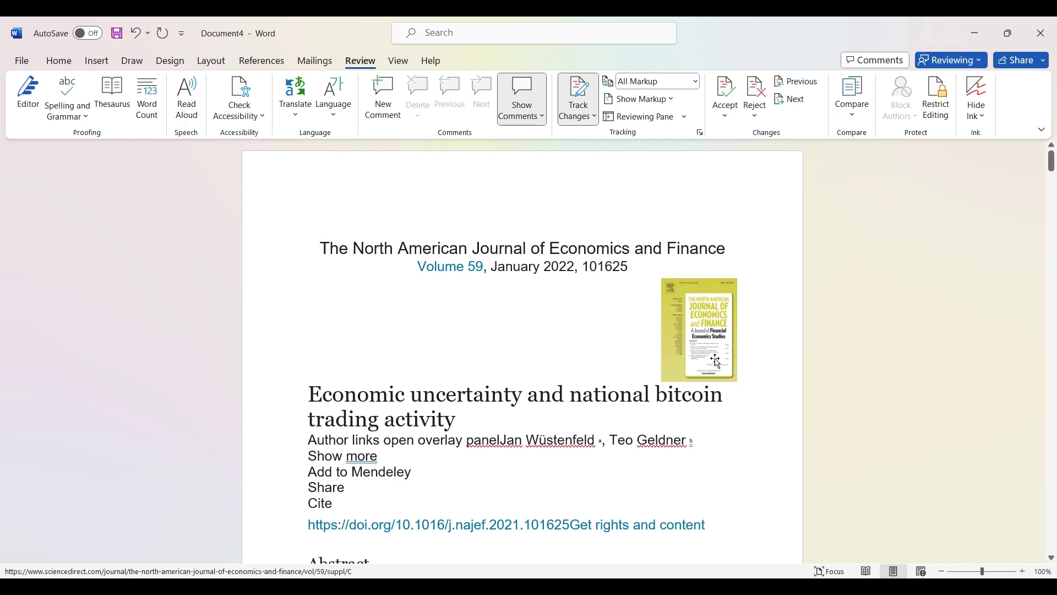
{"action": "scroll", "coordinate": [716, 358], "scroll_direction": "down", "scroll_amount": 3}
{"action": "scroll", "coordinate": [716, 359], "scroll_direction": "down", "scroll_amount": 8}
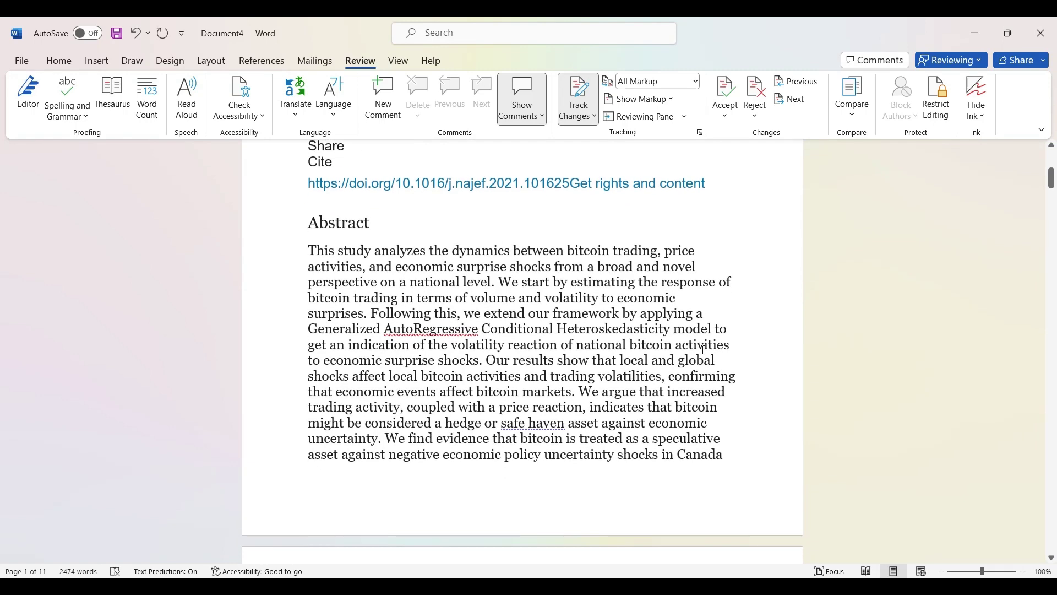
{"action": "left_click_drag", "start_coordinate": [569, 252], "coordinate": [616, 254]}
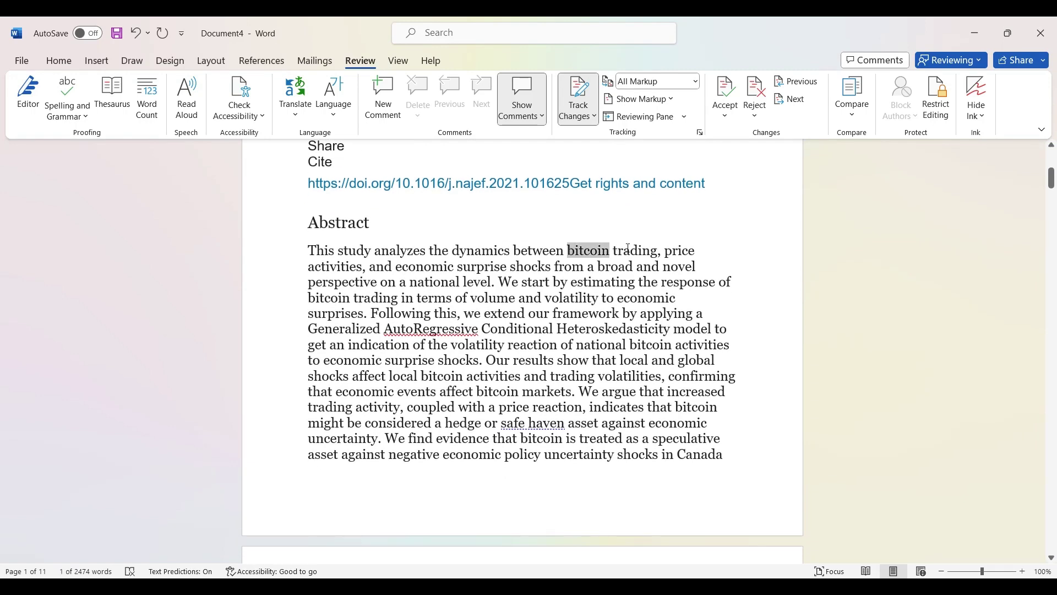
{"action": "key", "text": "ctrl+alt+h"}
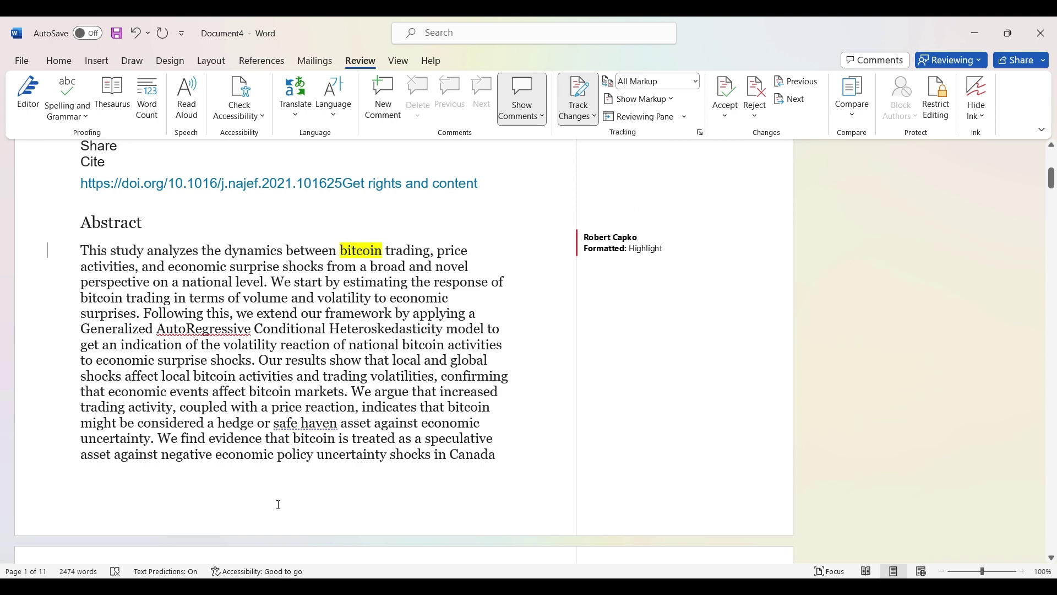
{"action": "scroll", "coordinate": [259, 470], "scroll_direction": "down", "scroll_amount": 3}
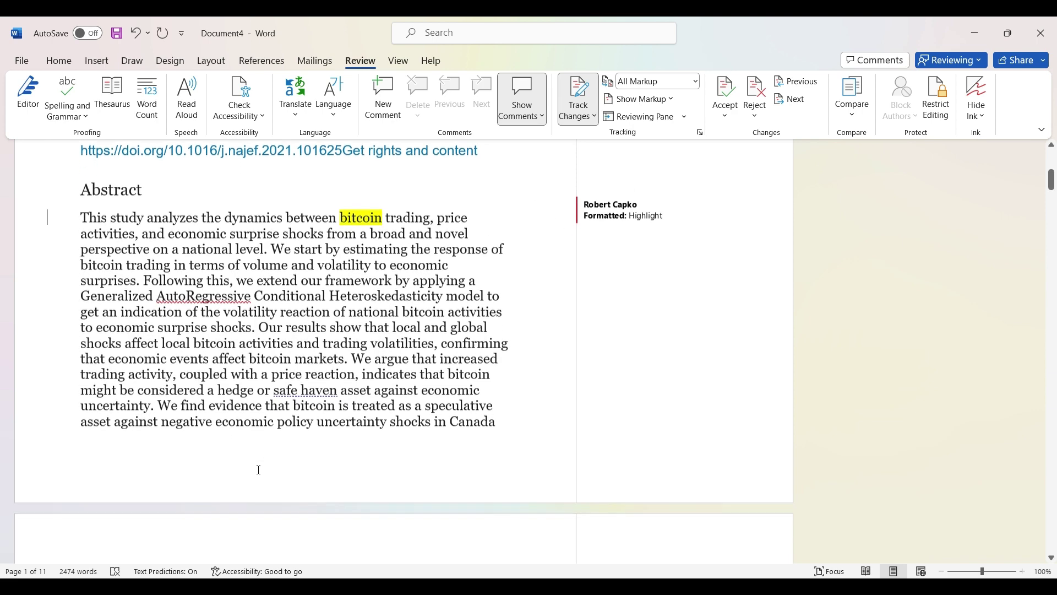
{"action": "scroll", "coordinate": [258, 470], "scroll_direction": "down", "scroll_amount": 5}
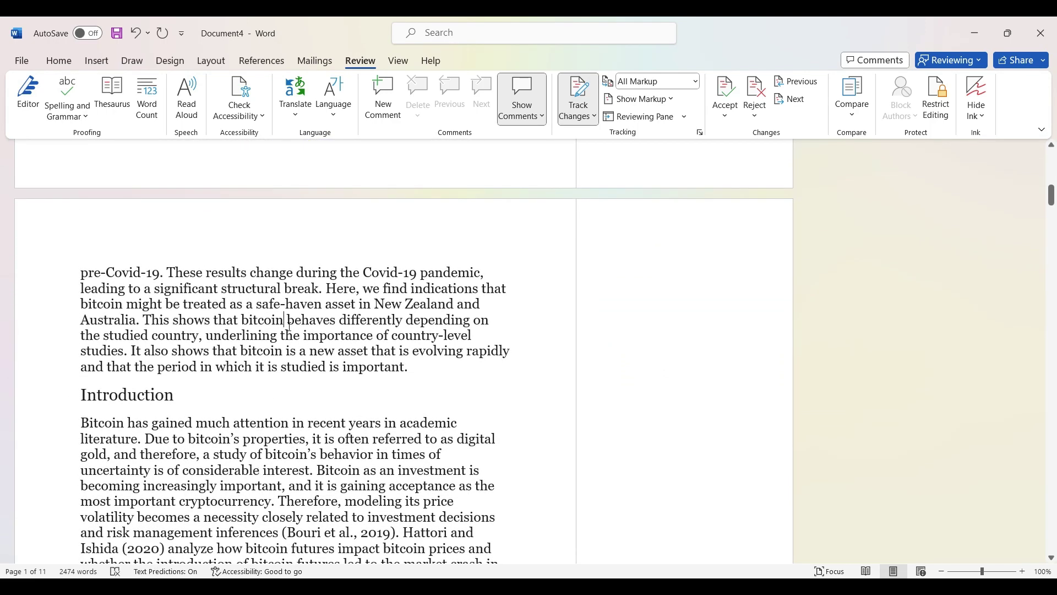
- Insert '(BTC)' after 'bitcoin' in the Abstract as a tracked insertion
{"action": "left_click", "coordinate": [289, 326]}
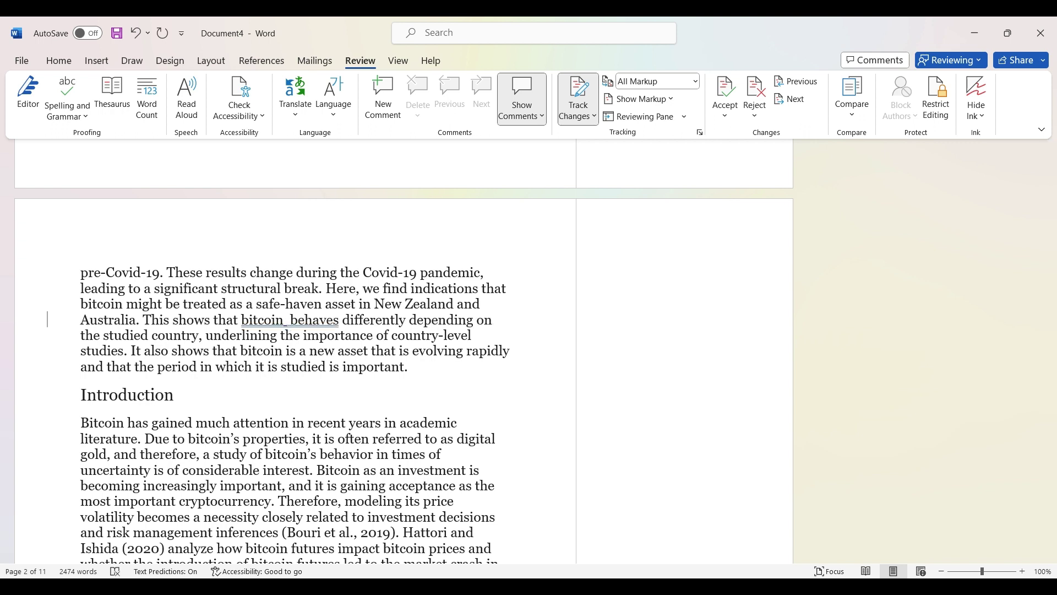
{"action": "type", "text": "(BTS"}
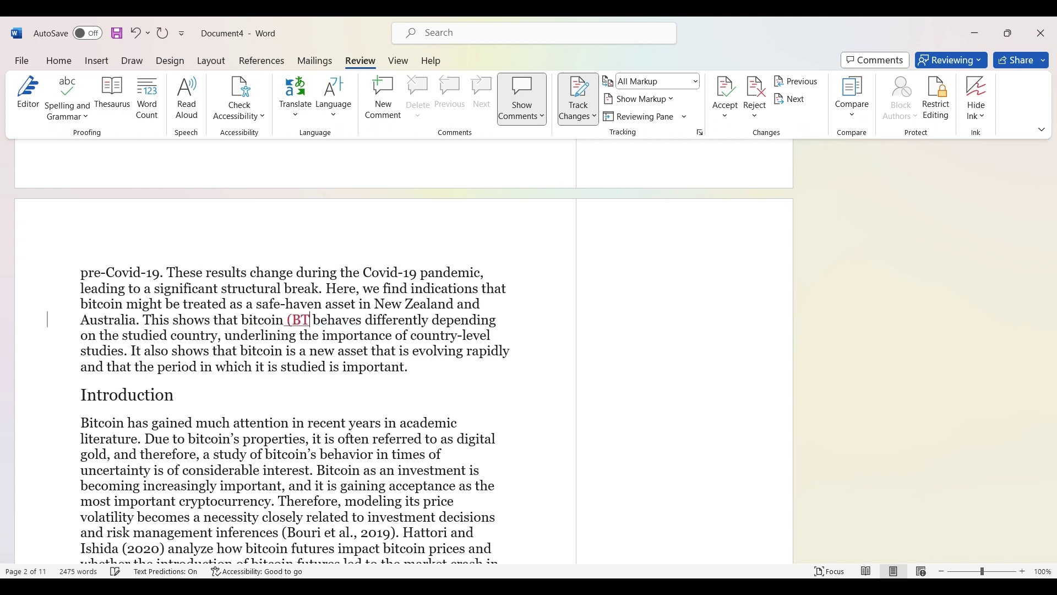
{"action": "key", "text": "BackSpace"}
{"action": "type", "text": "C"}
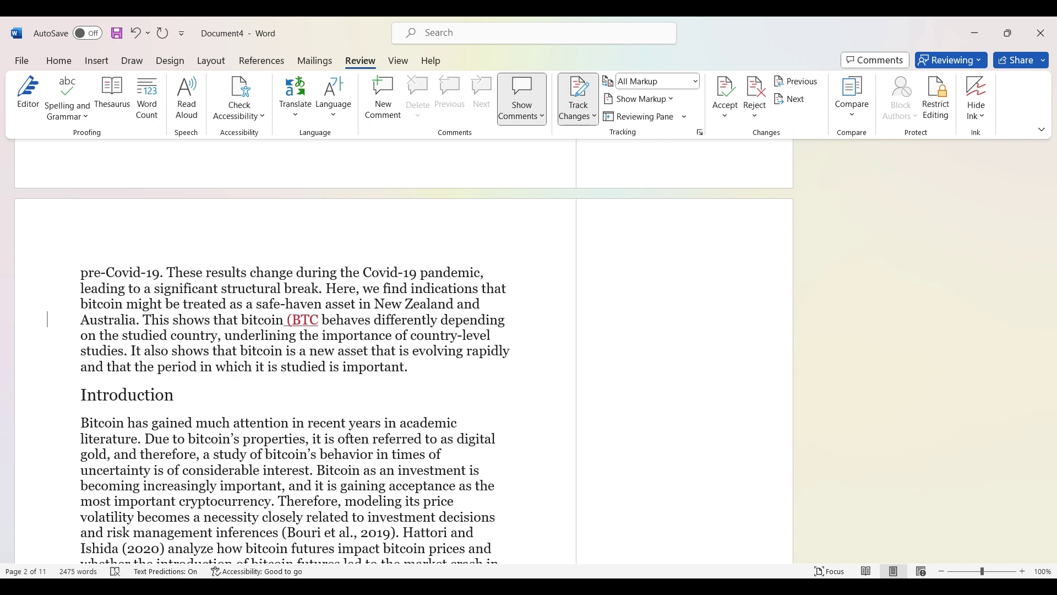
{"action": "type", "text": ")"}
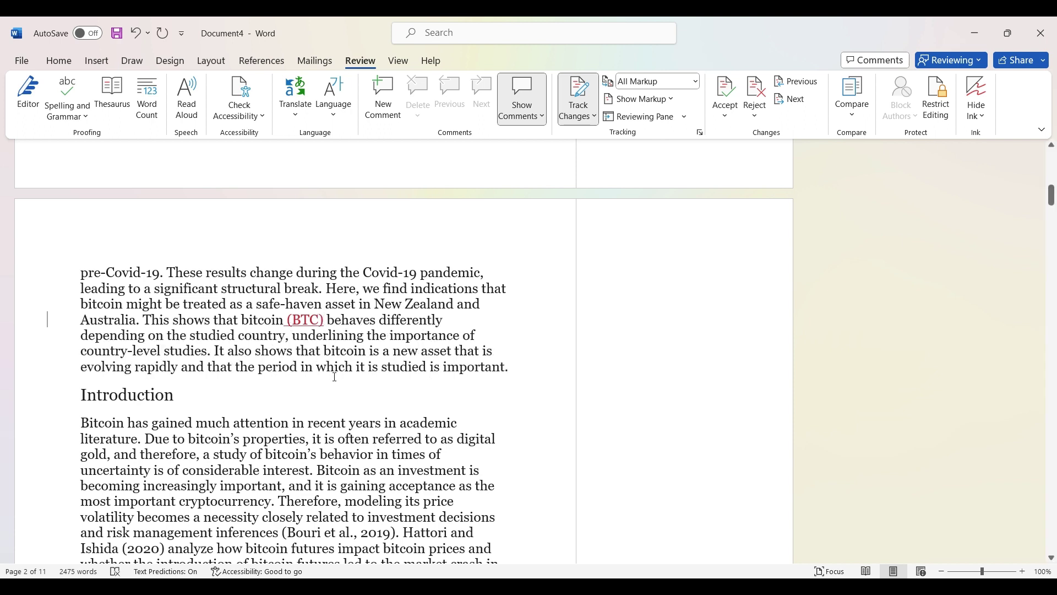
{"action": "key", "text": "Return"}
{"action": "key", "text": "BackSpace"}
{"action": "left_click", "coordinate": [304, 321]}
- Delete the word 'the' before 'risk' in the Introduction as a tracked deletion
{"action": "scroll", "coordinate": [324, 352], "scroll_direction": "down", "scroll_amount": 5}
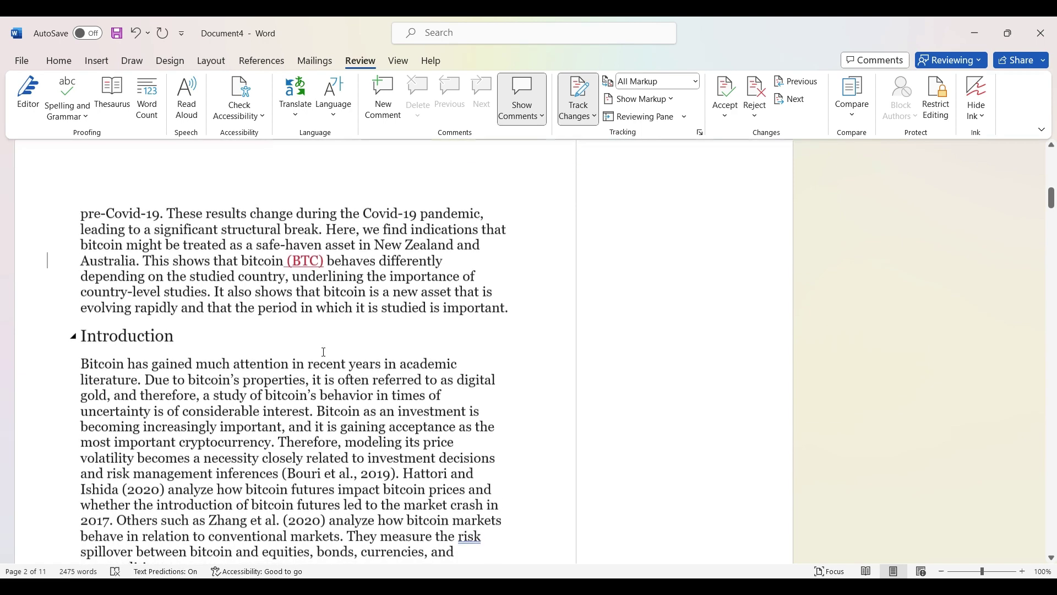
{"action": "scroll", "coordinate": [324, 351], "scroll_direction": "down", "scroll_amount": 3}
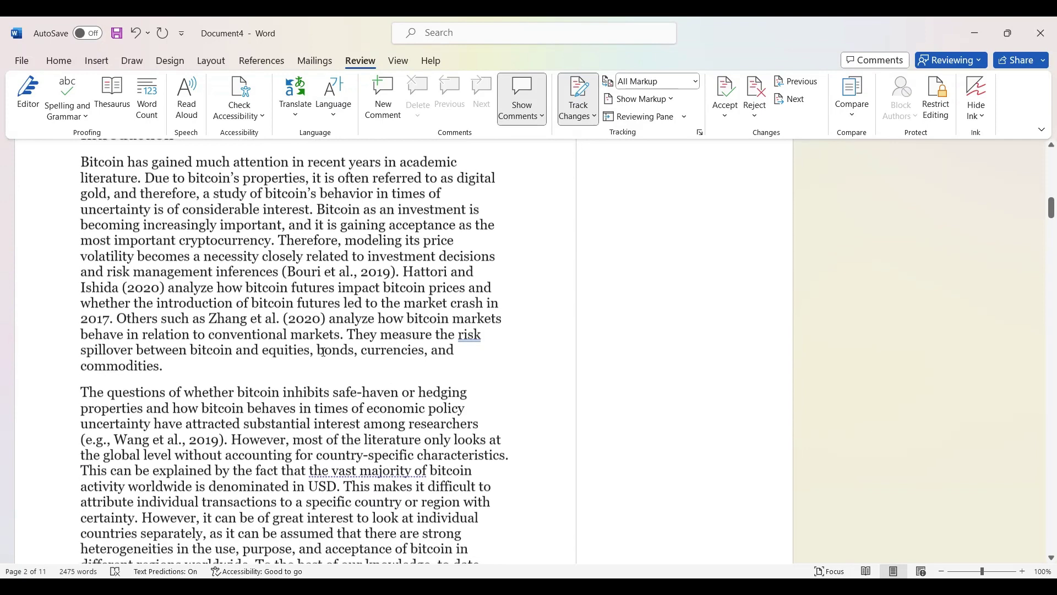
{"action": "scroll", "coordinate": [323, 351], "scroll_direction": "down", "scroll_amount": 1}
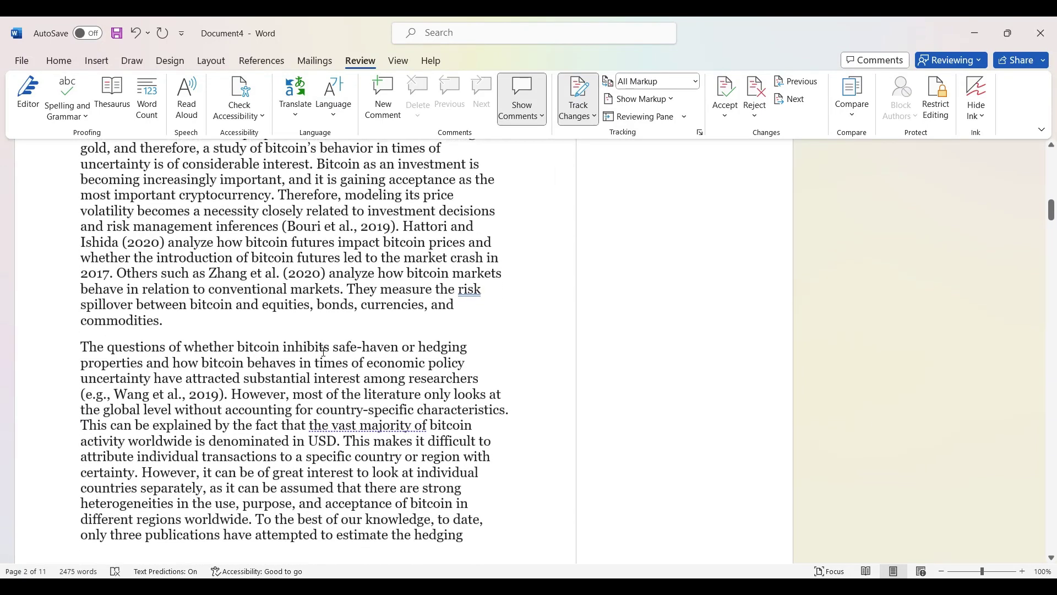
{"action": "double_click", "coordinate": [473, 285]}
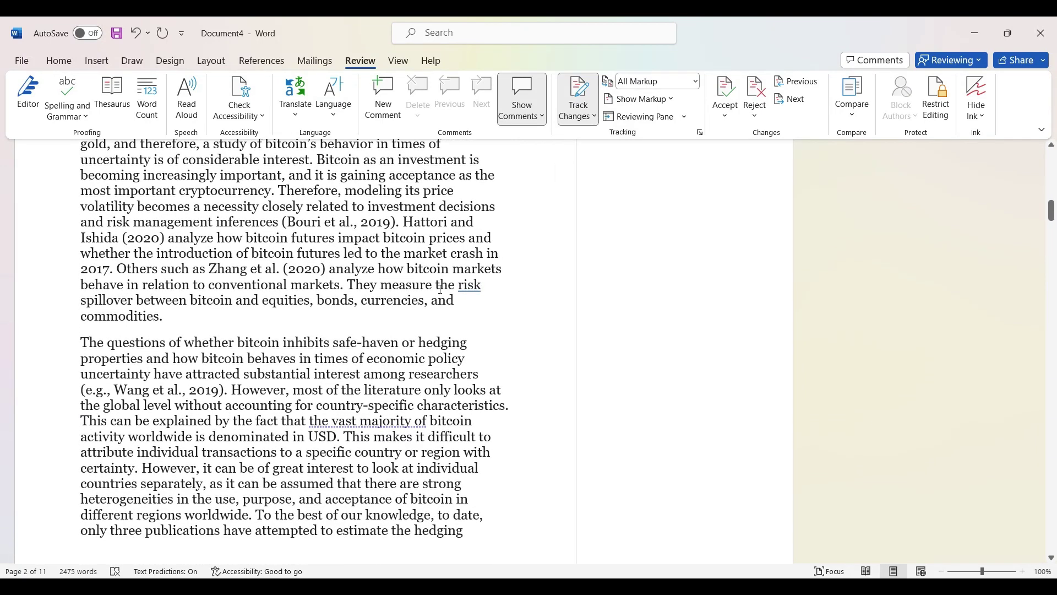
{"action": "left_click_drag", "start_coordinate": [435, 285], "coordinate": [457, 289]}
{"action": "key", "text": "Delete"}
{"action": "scroll", "coordinate": [452, 300], "scroll_direction": "up", "scroll_amount": 5}
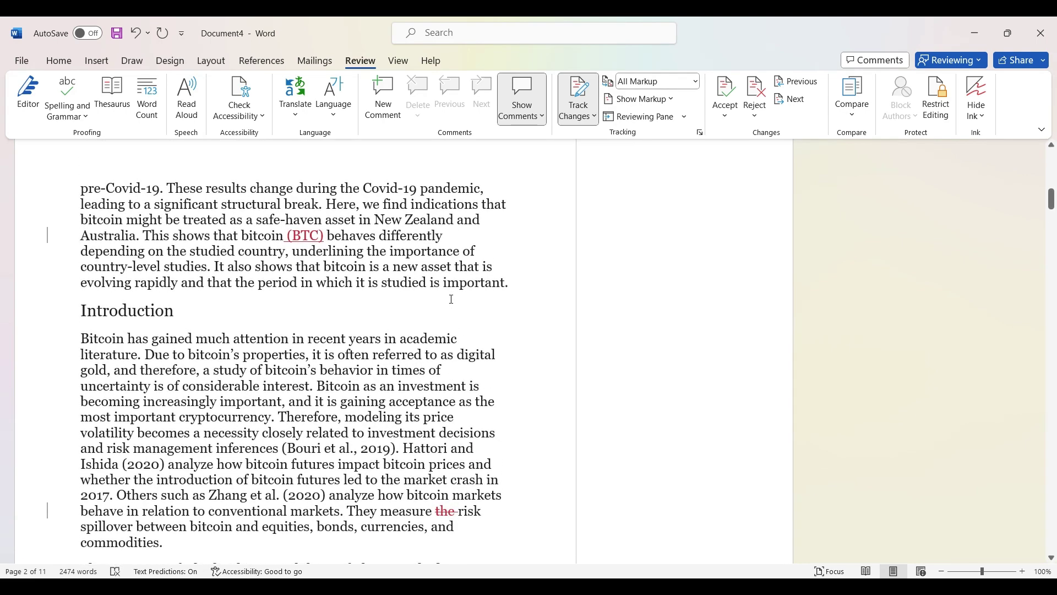
{"action": "scroll", "coordinate": [452, 299], "scroll_direction": "up", "scroll_amount": 10}
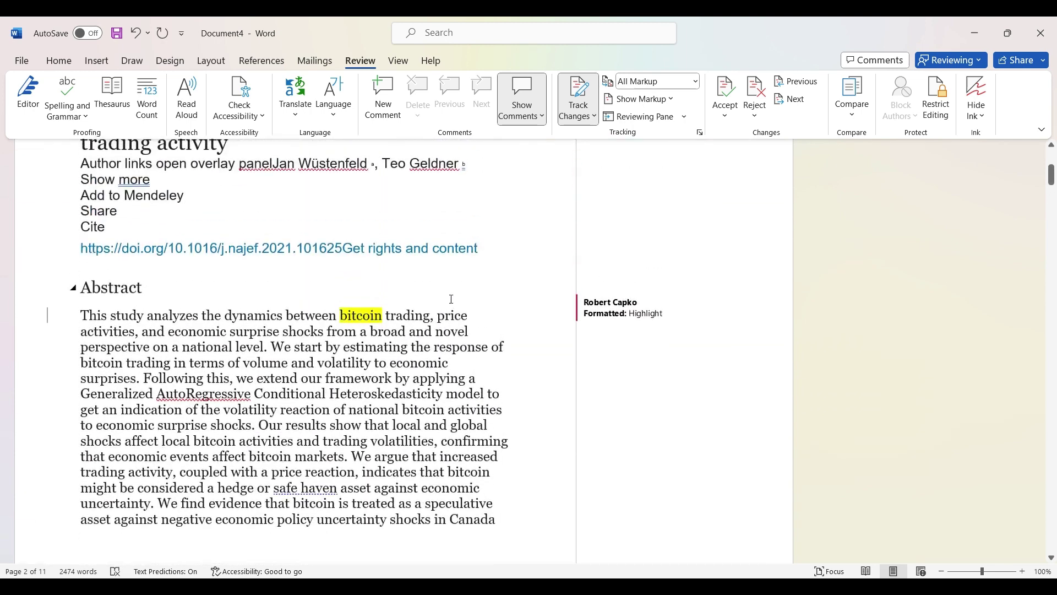
{"action": "scroll", "coordinate": [451, 299], "scroll_direction": "down", "scroll_amount": 4}
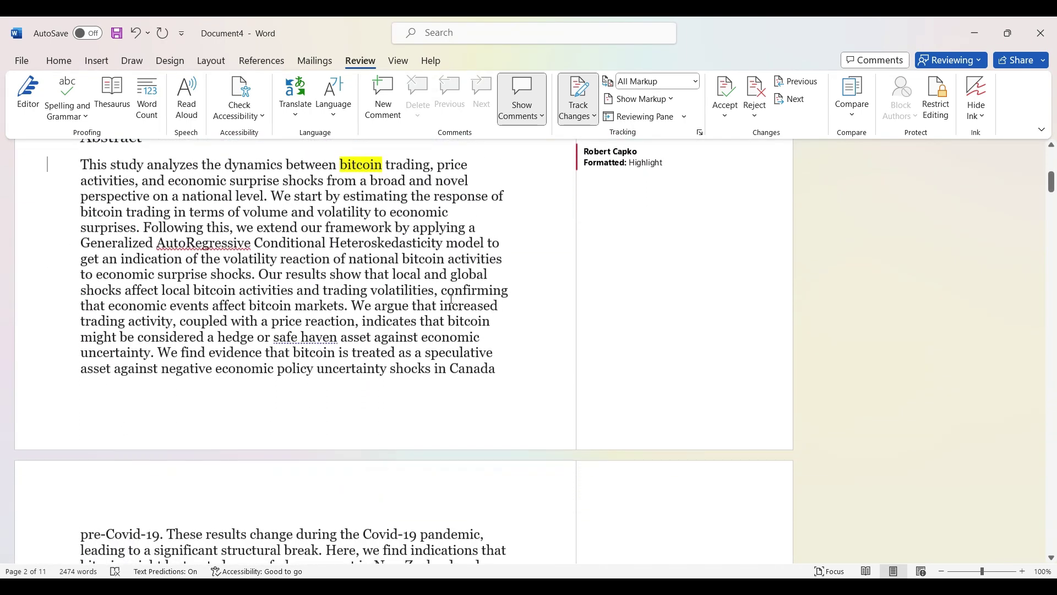
{"action": "scroll", "coordinate": [451, 299], "scroll_direction": "down", "scroll_amount": 4}
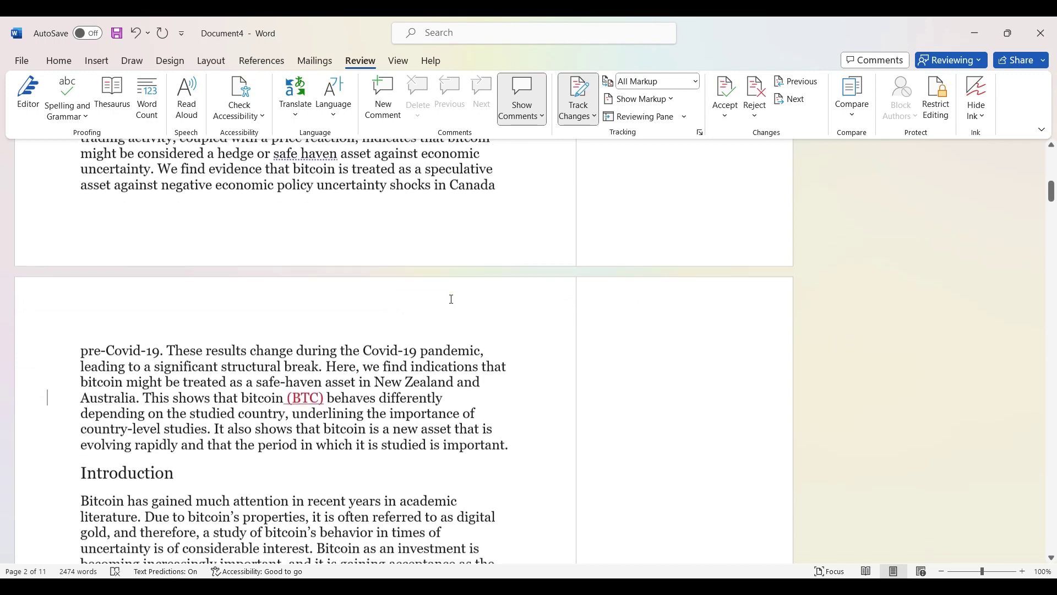
{"action": "scroll", "coordinate": [452, 299], "scroll_direction": "down", "scroll_amount": 1}
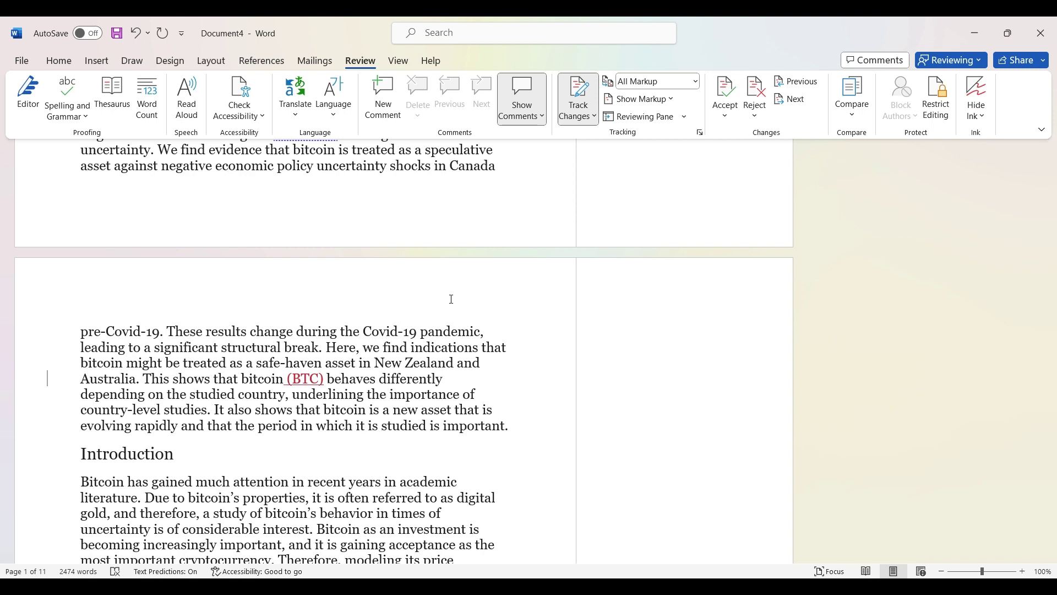
{"action": "double_click", "coordinate": [197, 499]}
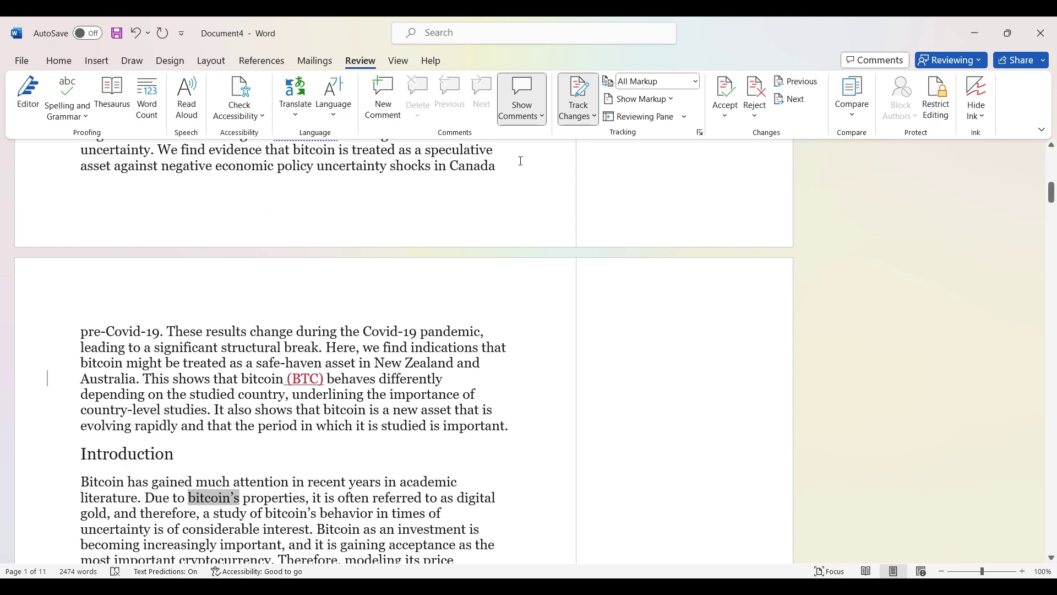
- Post the comment 'Bitcoin was the first cryptocurrency.' on 'bitcoin's' in the Introduction
{"action": "left_click", "coordinate": [390, 98]}
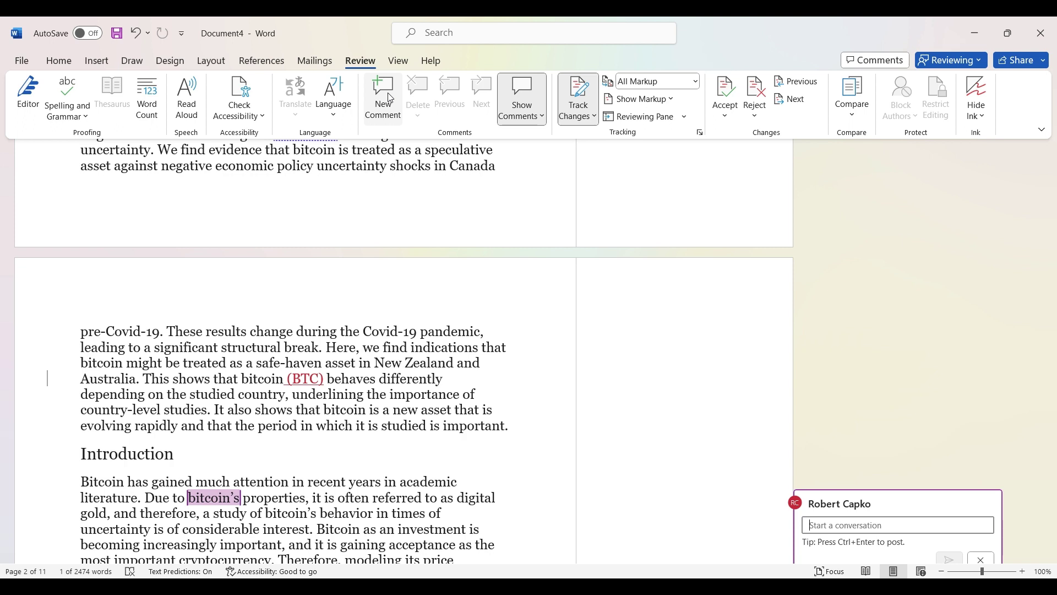
{"action": "type", "text": "Bit"}
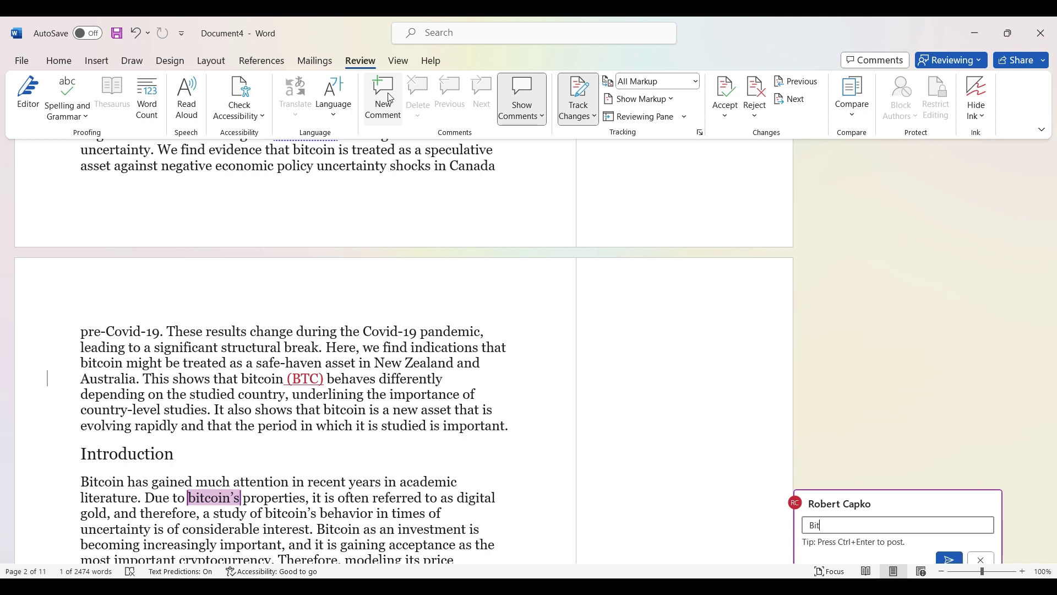
{"action": "type", "text": "coin was the first "}
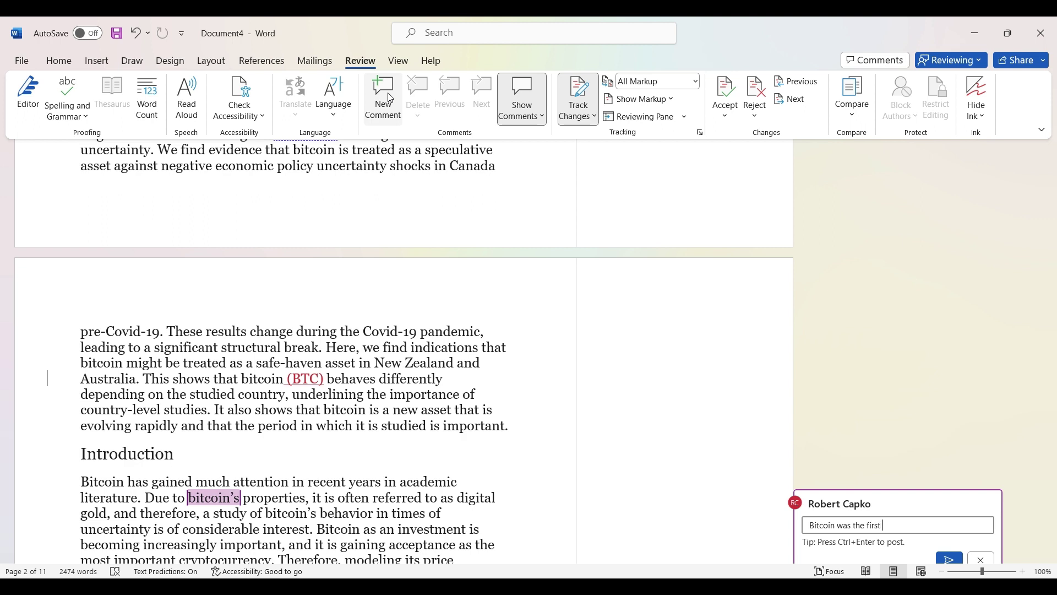
{"action": "type", "text": "crypto"}
{"action": "type", "text": "currency."}
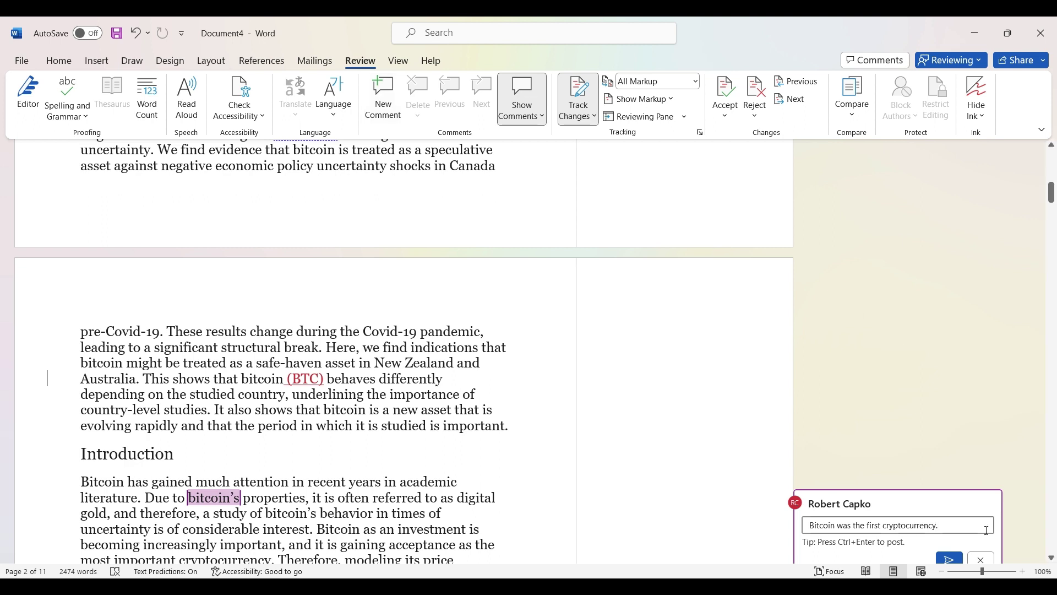
{"action": "left_click", "coordinate": [950, 560]}
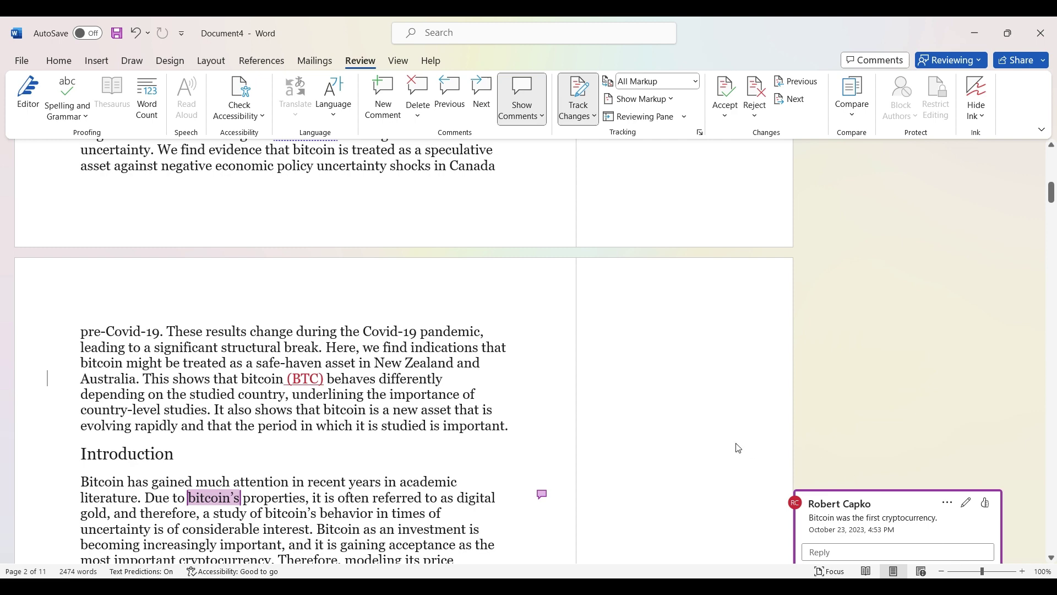
{"action": "scroll", "coordinate": [738, 448], "scroll_direction": "down", "scroll_amount": 3}
{"action": "scroll", "coordinate": [738, 447], "scroll_direction": "down", "scroll_amount": 2}
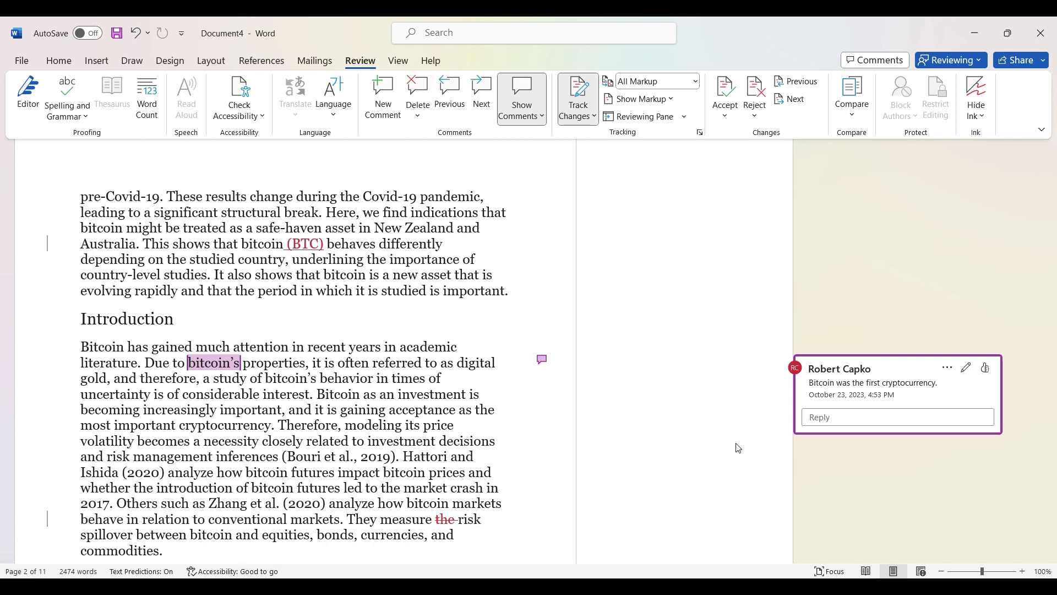
- Select 'USD' and post the comment 'USD means United States Dollar.' on it
{"action": "scroll", "coordinate": [688, 383], "scroll_direction": "down", "scroll_amount": 5}
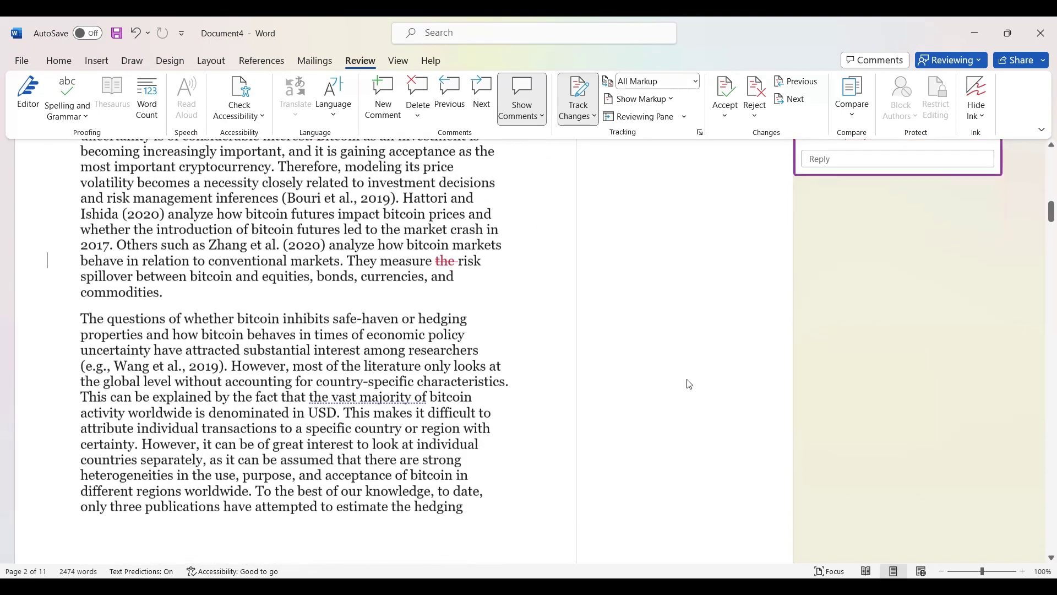
{"action": "scroll", "coordinate": [690, 383], "scroll_direction": "down", "scroll_amount": 1}
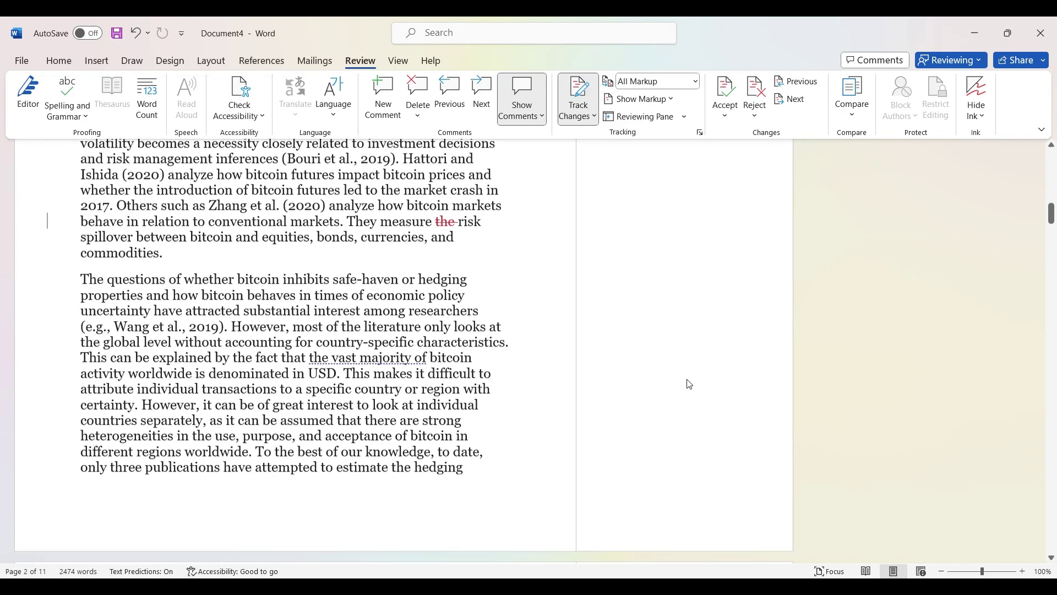
{"action": "double_click", "coordinate": [316, 373]}
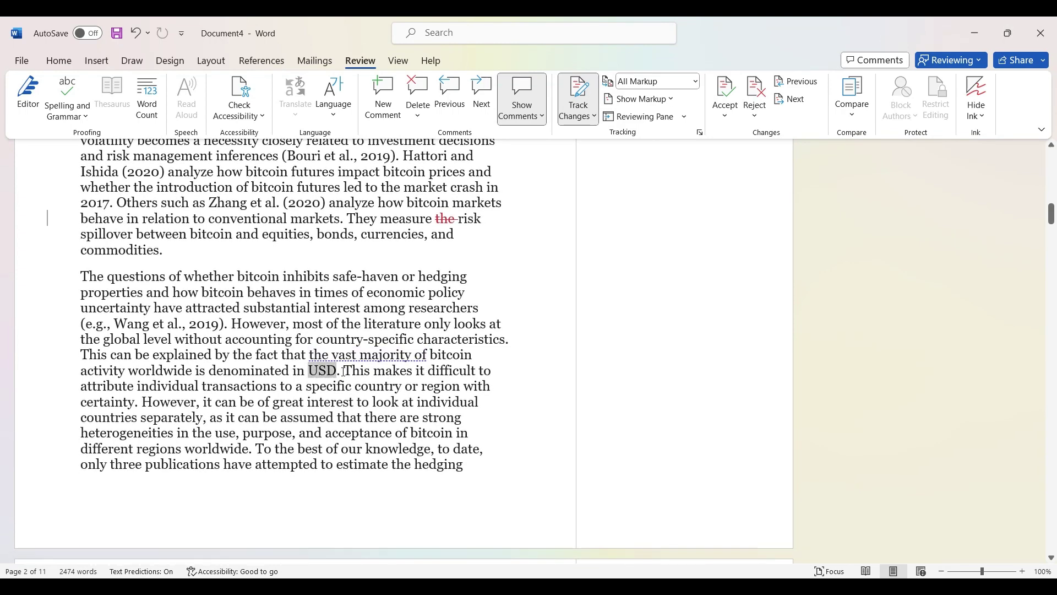
{"action": "left_click", "coordinate": [382, 91]}
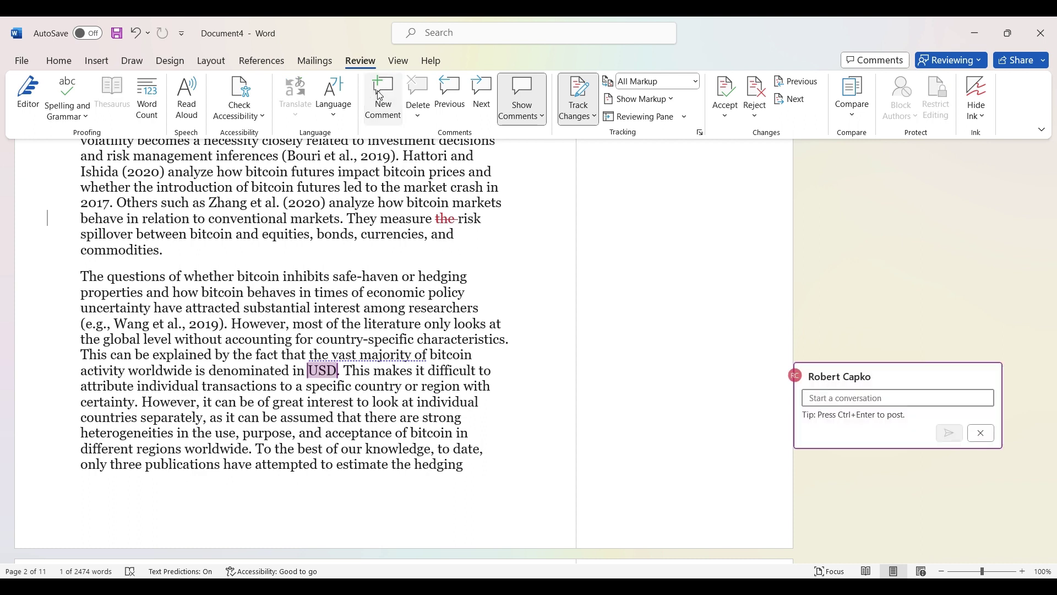
{"action": "type", "text": "US"}
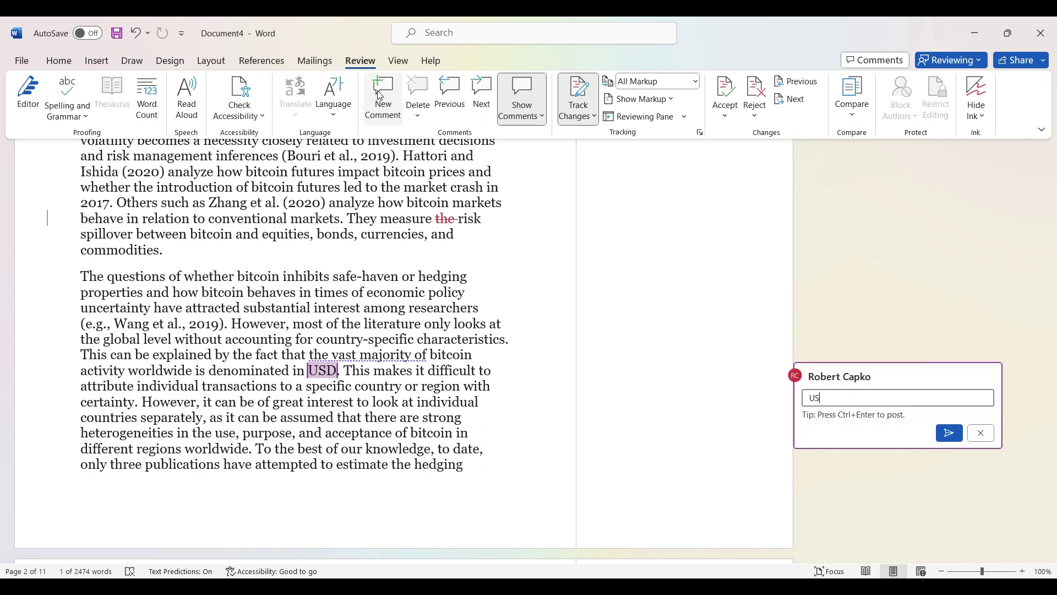
{"action": "type", "text": "D means "}
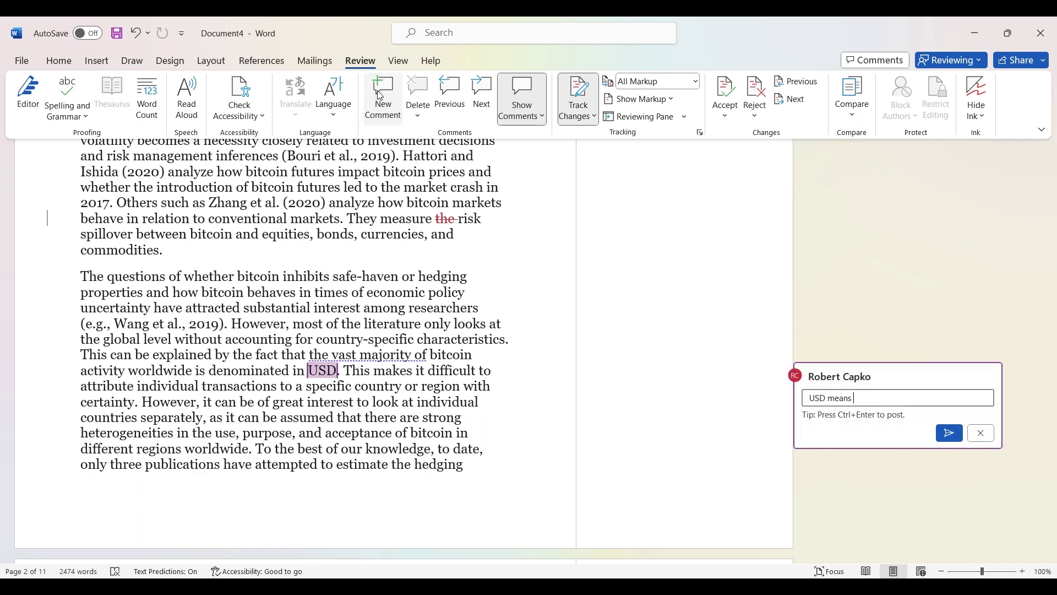
{"action": "type", "text": "United States Dollar."}
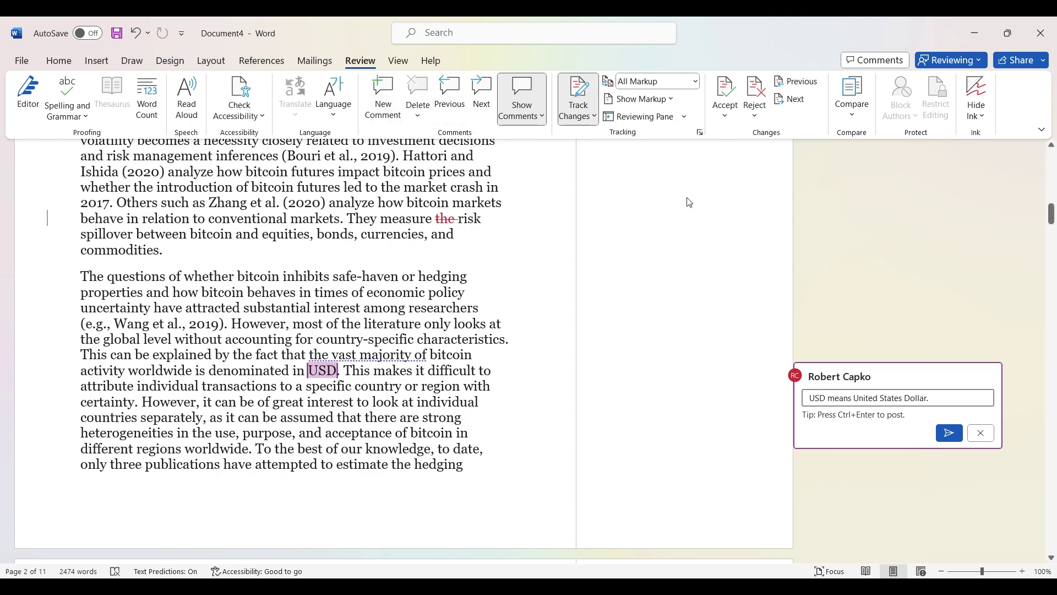
{"action": "left_click", "coordinate": [949, 433]}
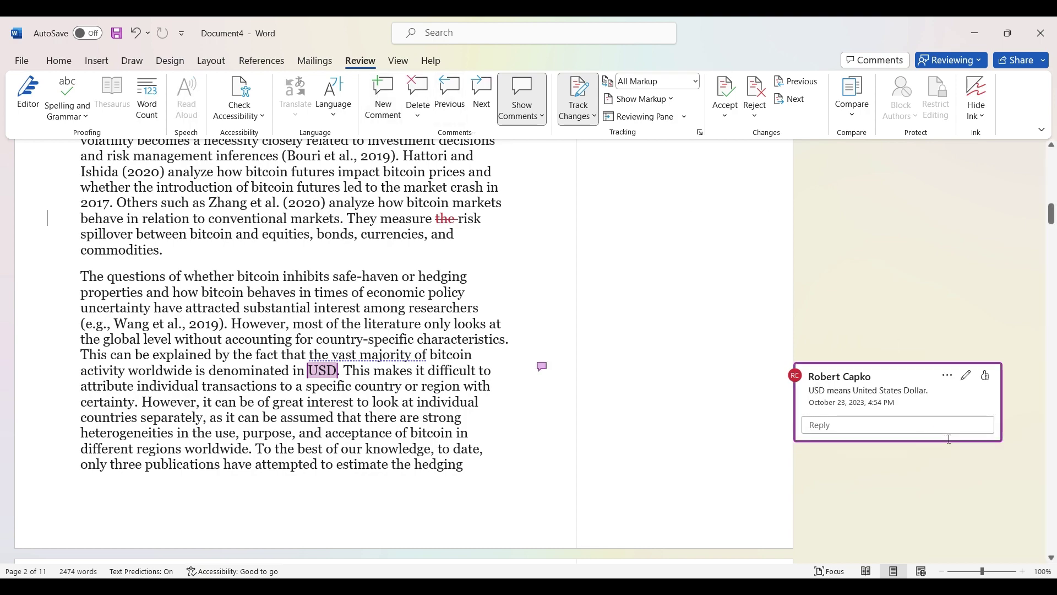
- Scroll to the document's end and place the cursor on the empty line after the copyright notice
{"action": "scroll", "coordinate": [895, 355], "scroll_direction": "up", "scroll_amount": 10}
{"action": "scroll", "coordinate": [895, 355], "scroll_direction": "down", "scroll_amount": 5}
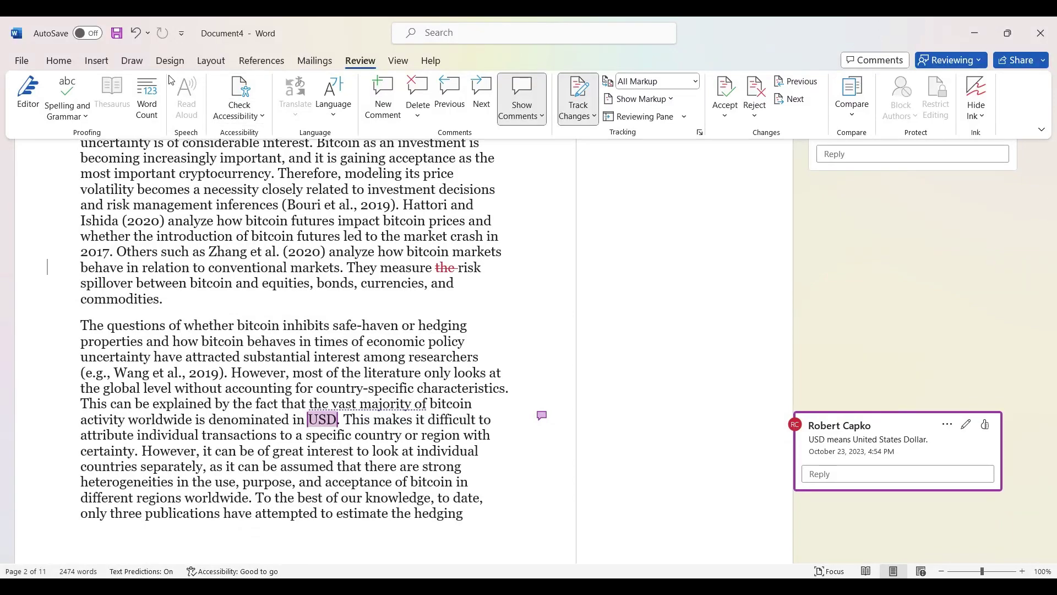
{"action": "scroll", "coordinate": [704, 367], "scroll_direction": "down", "scroll_amount": 1}
{"action": "scroll", "coordinate": [705, 366], "scroll_direction": "down", "scroll_amount": 9}
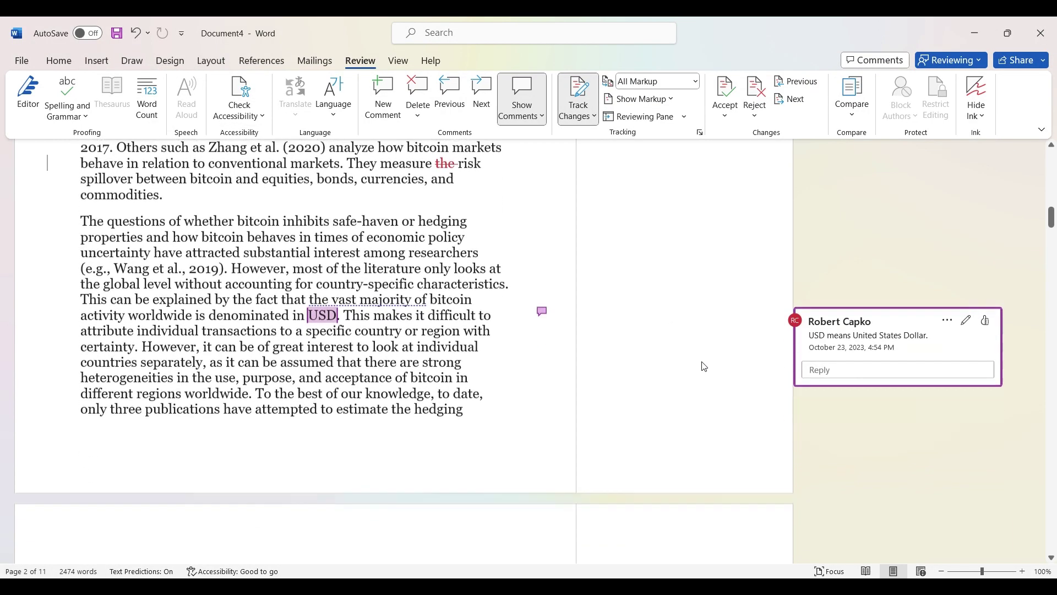
{"action": "scroll", "coordinate": [705, 366], "scroll_direction": "down", "scroll_amount": 15}
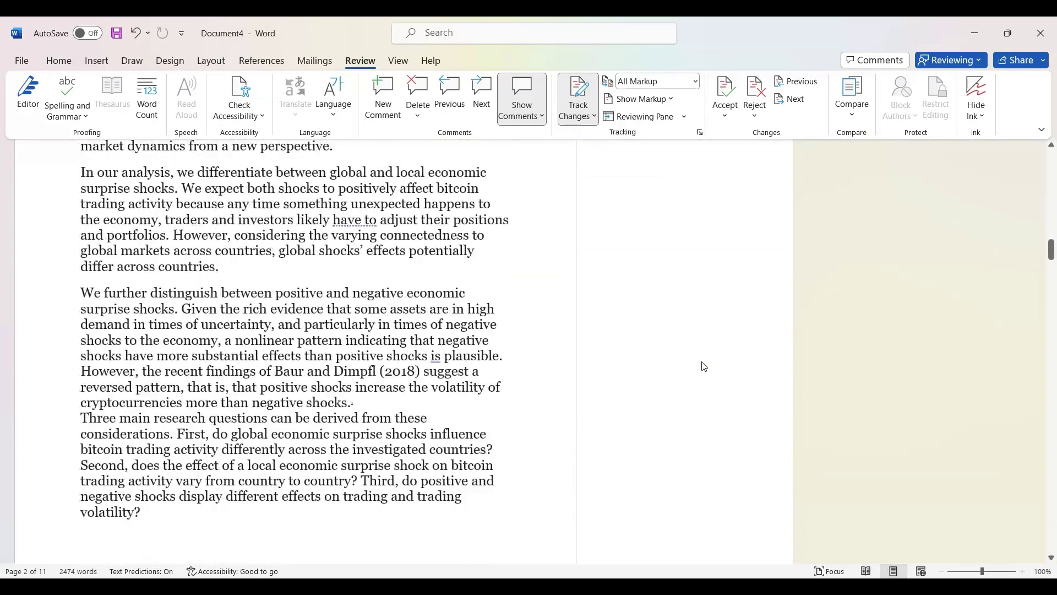
{"action": "scroll", "coordinate": [704, 366], "scroll_direction": "down", "scroll_amount": 10}
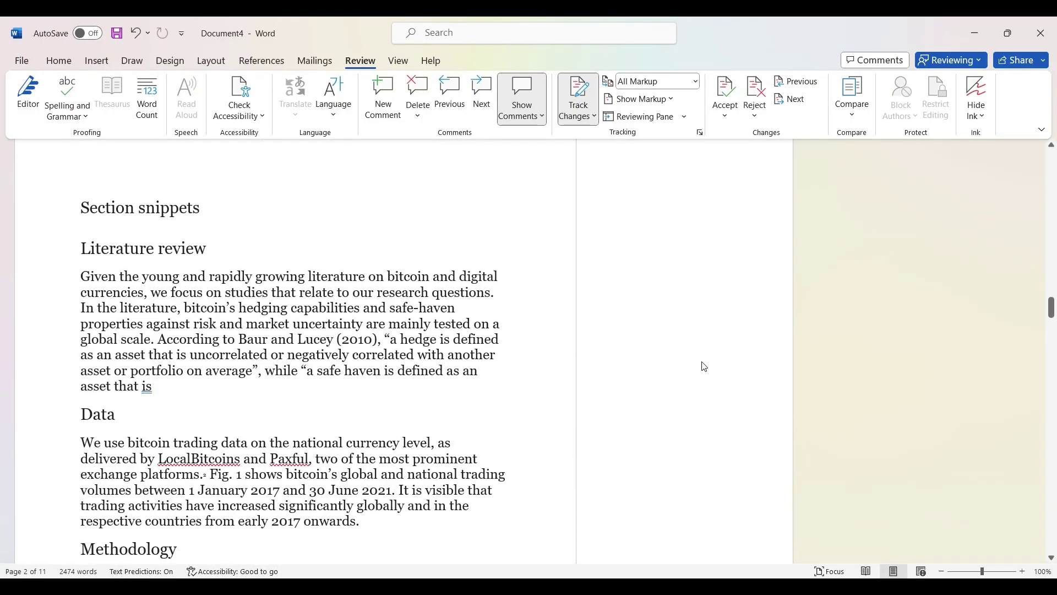
{"action": "scroll", "coordinate": [704, 366], "scroll_direction": "down", "scroll_amount": 5}
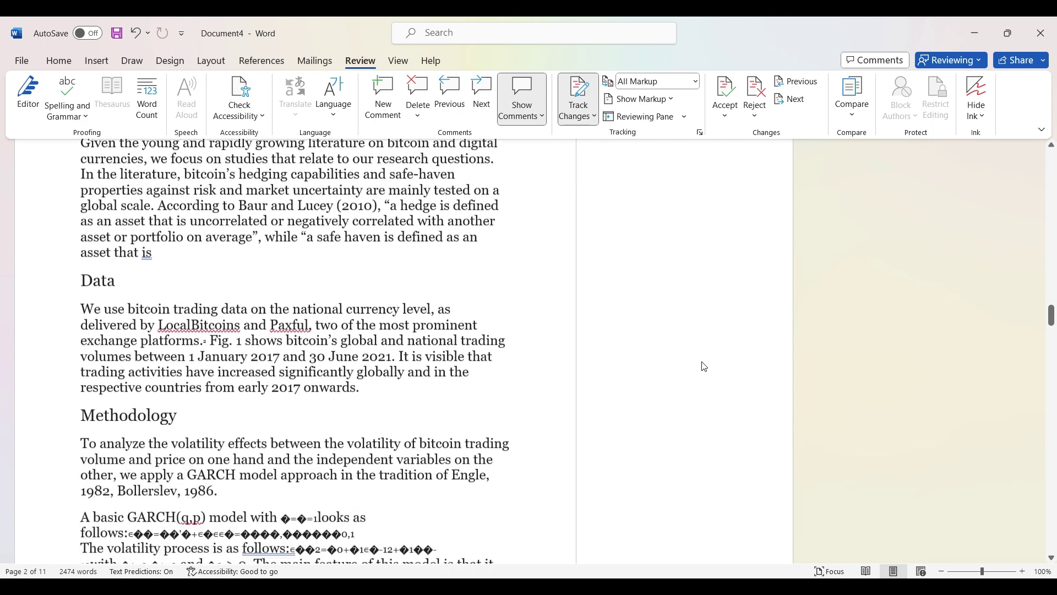
{"action": "scroll", "coordinate": [704, 366], "scroll_direction": "down", "scroll_amount": 12}
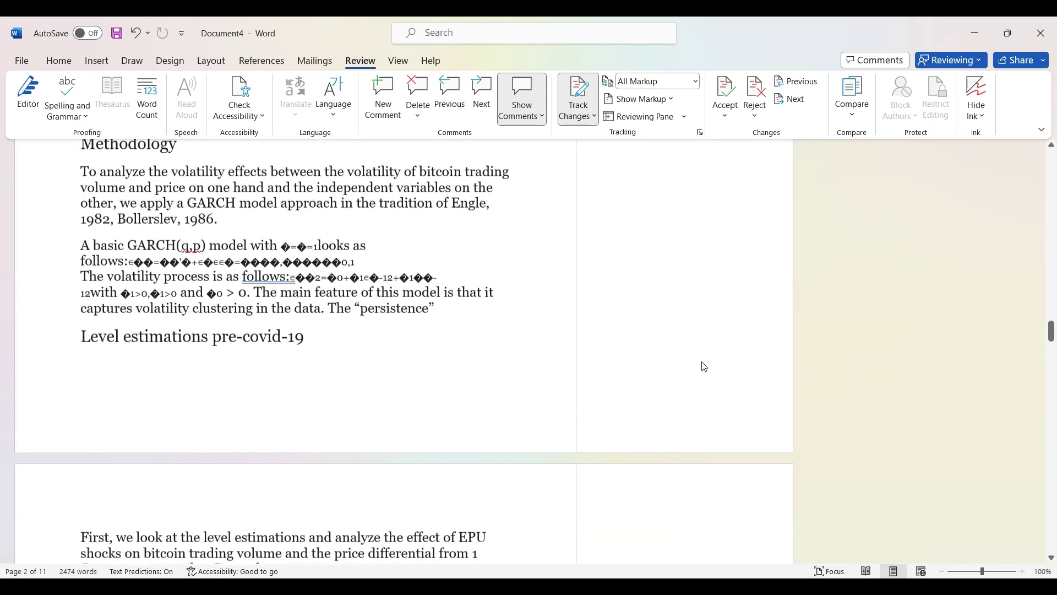
{"action": "scroll", "coordinate": [704, 366], "scroll_direction": "down", "scroll_amount": 7}
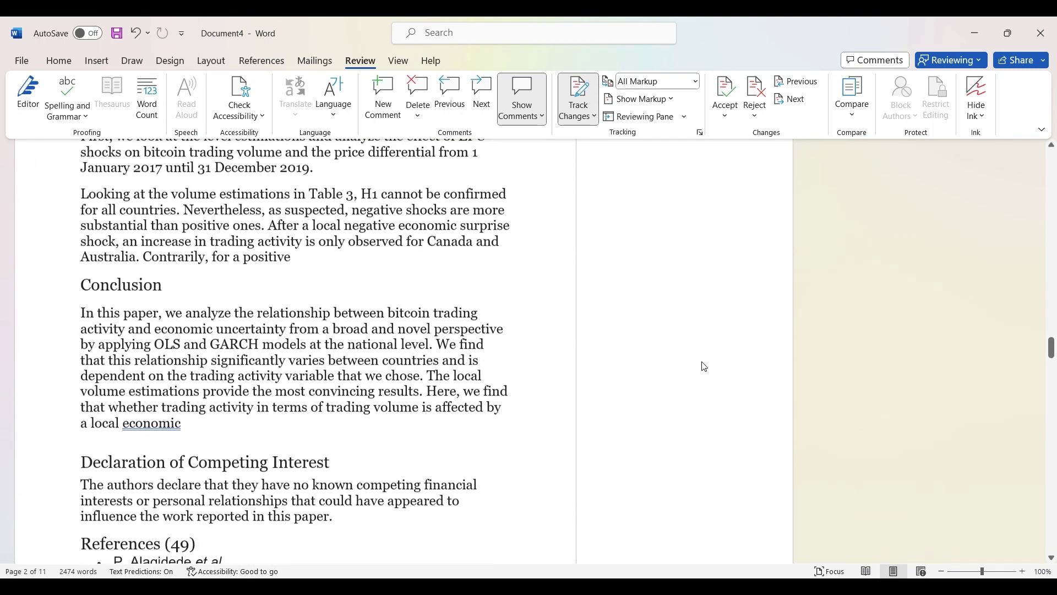
{"action": "scroll", "coordinate": [704, 366], "scroll_direction": "down", "scroll_amount": 7}
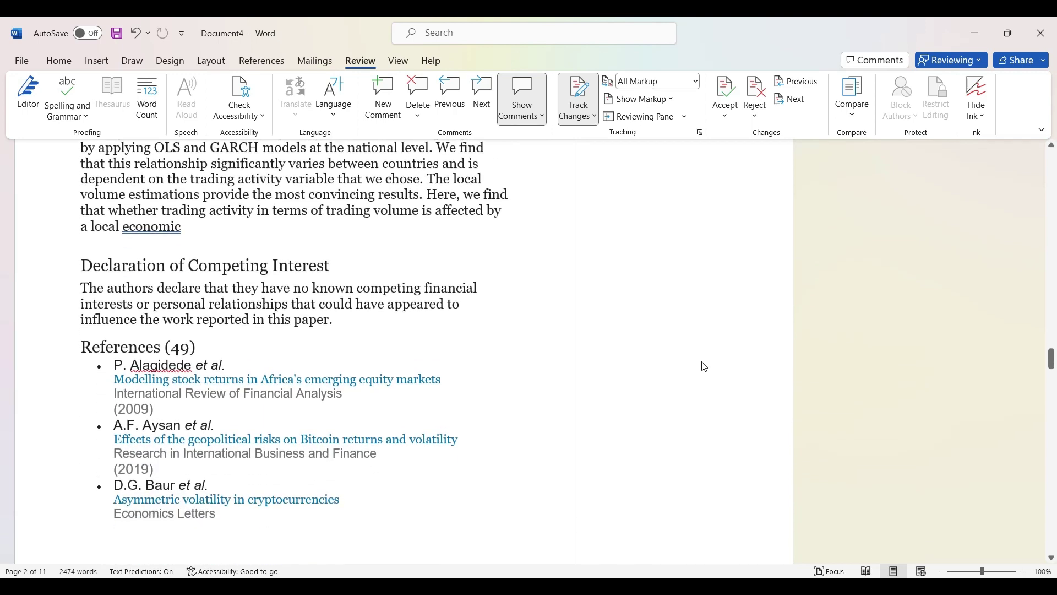
{"action": "scroll", "coordinate": [705, 367], "scroll_direction": "down", "scroll_amount": 7}
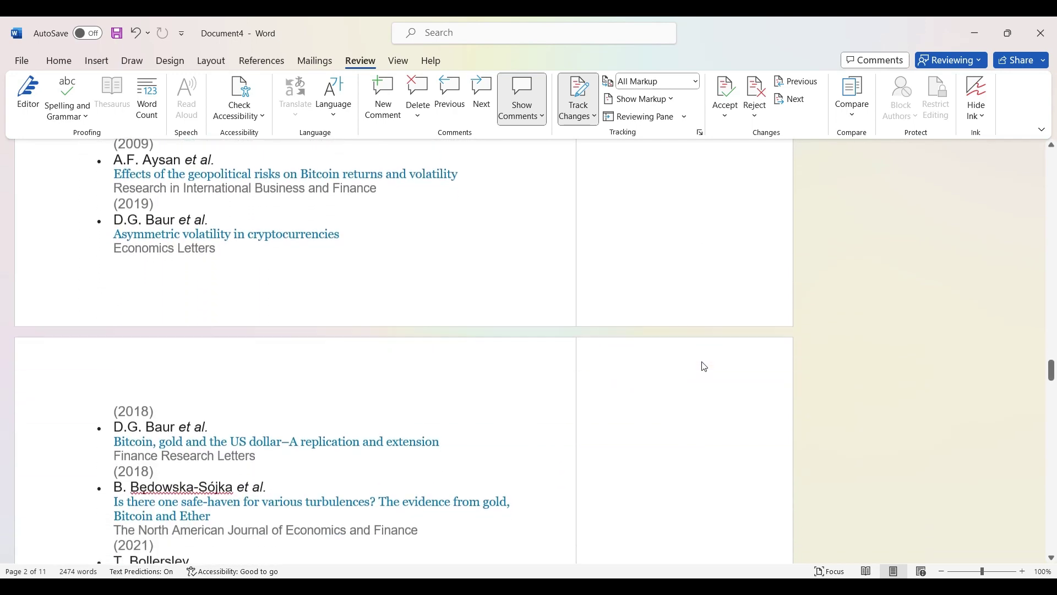
{"action": "scroll", "coordinate": [705, 366], "scroll_direction": "down", "scroll_amount": 15}
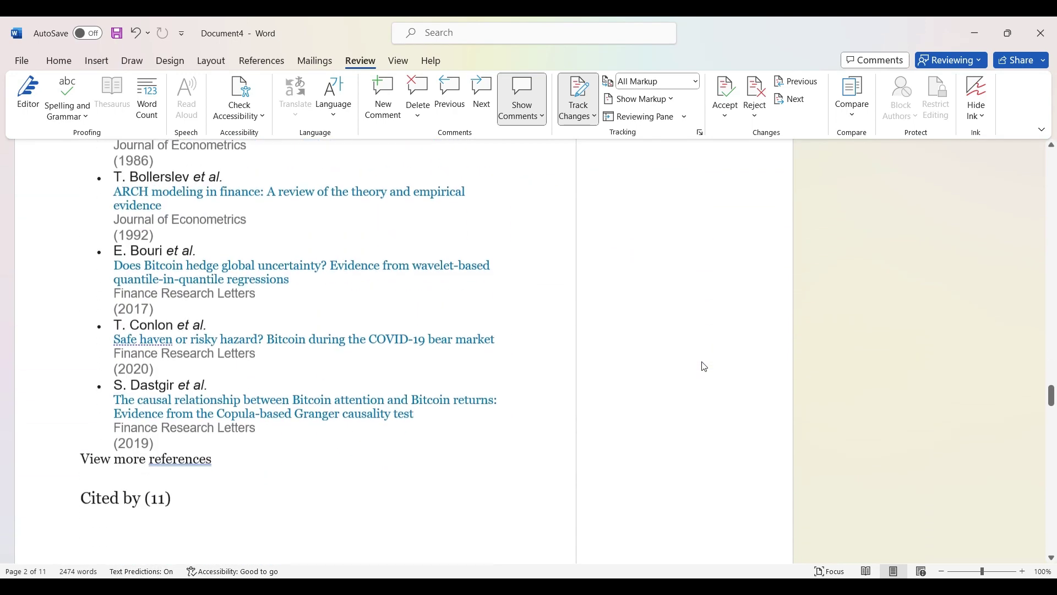
{"action": "scroll", "coordinate": [704, 366], "scroll_direction": "down", "scroll_amount": 18}
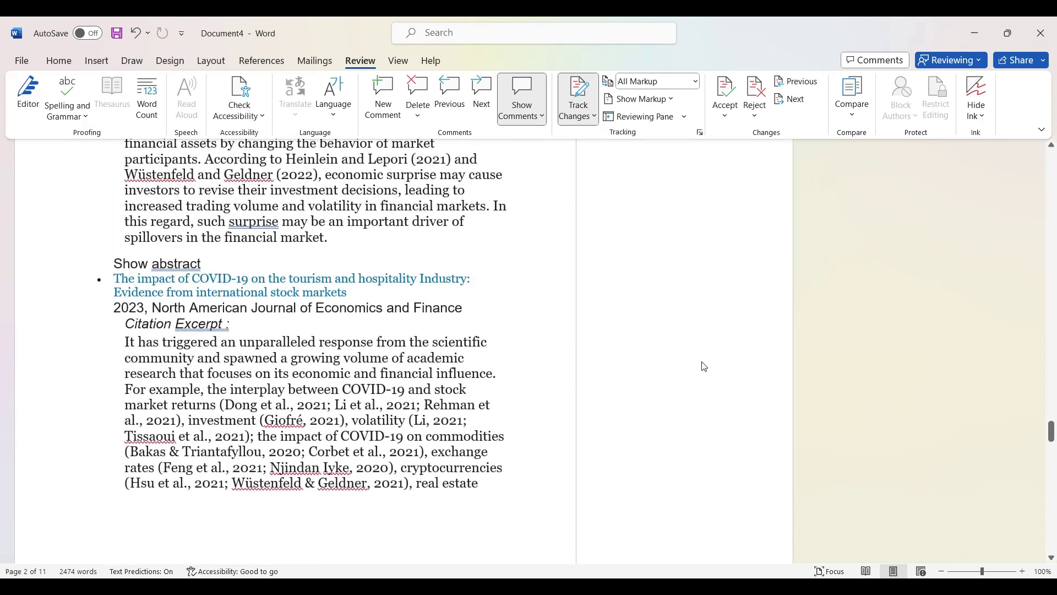
{"action": "scroll", "coordinate": [705, 366], "scroll_direction": "down", "scroll_amount": 3}
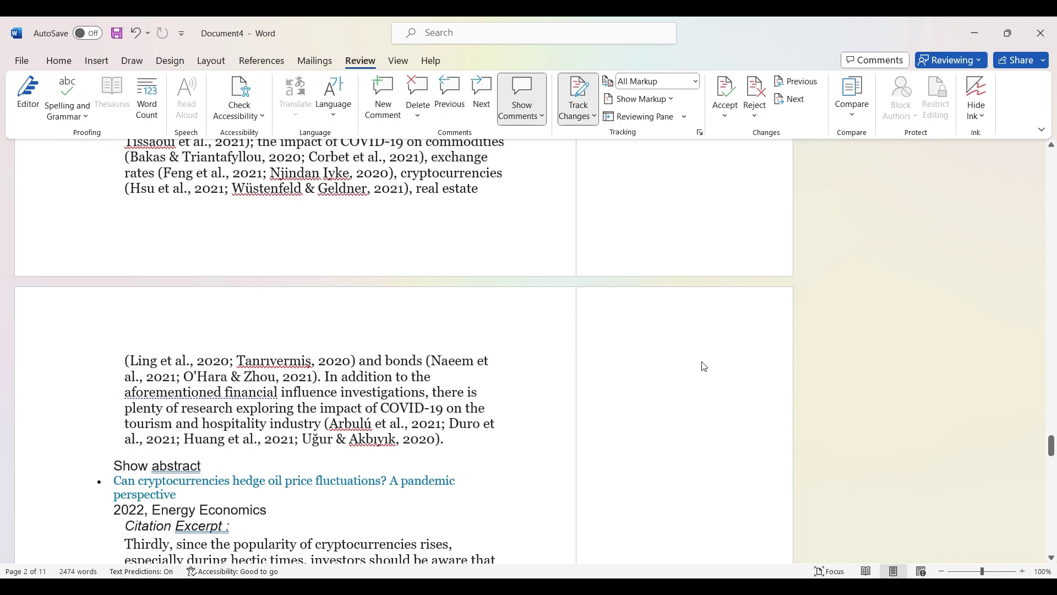
{"action": "scroll", "coordinate": [704, 366], "scroll_direction": "down", "scroll_amount": 20}
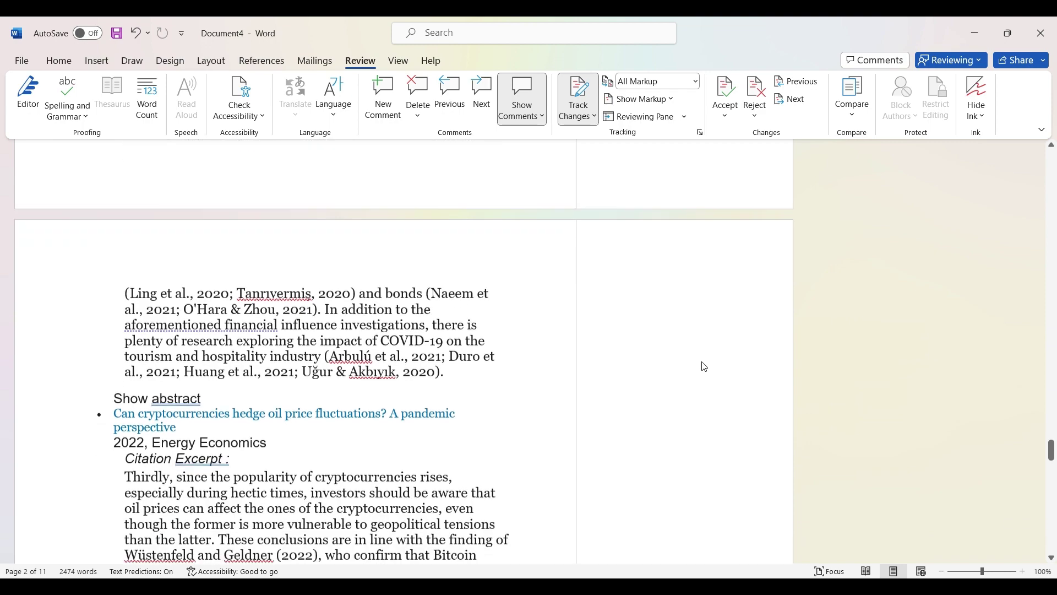
{"action": "scroll", "coordinate": [705, 366], "scroll_direction": "down", "scroll_amount": 20}
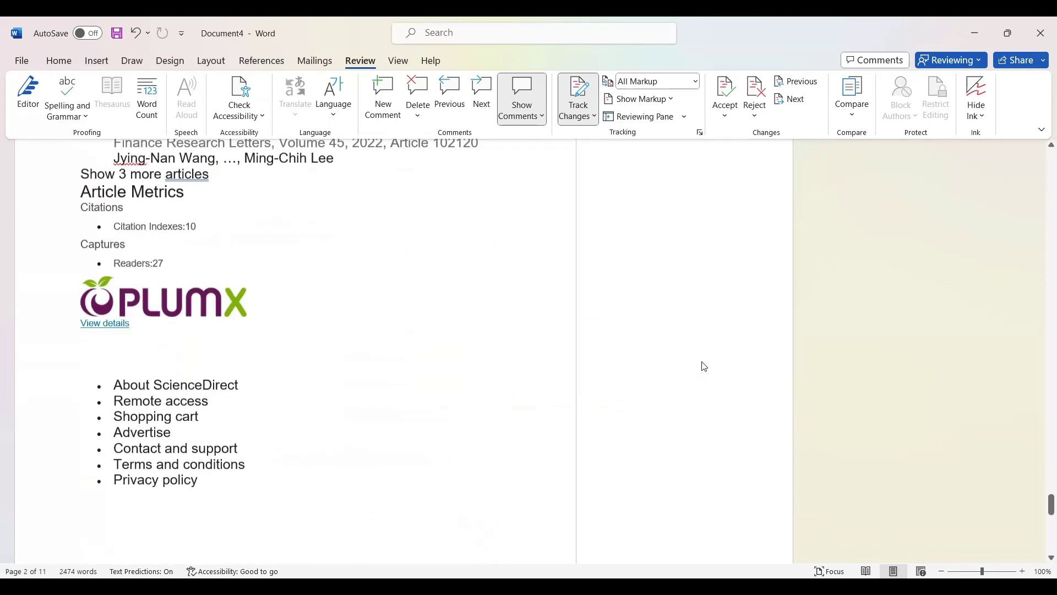
{"action": "left_click", "coordinate": [420, 224]}
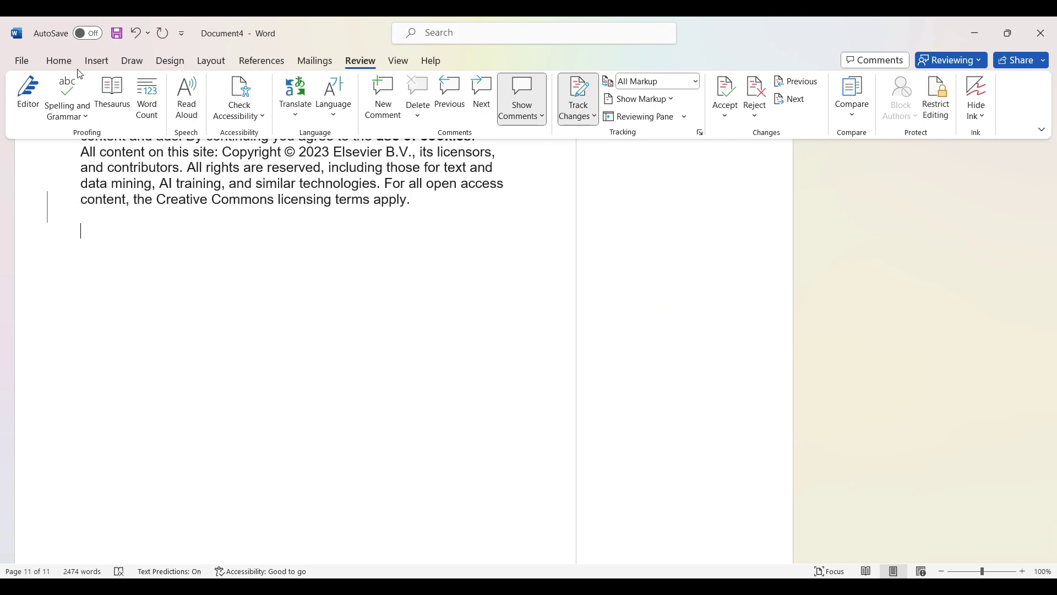
- Type a centred, bold 'References' heading on the empty last line and start a new line
{"action": "left_click", "coordinate": [60, 61]}
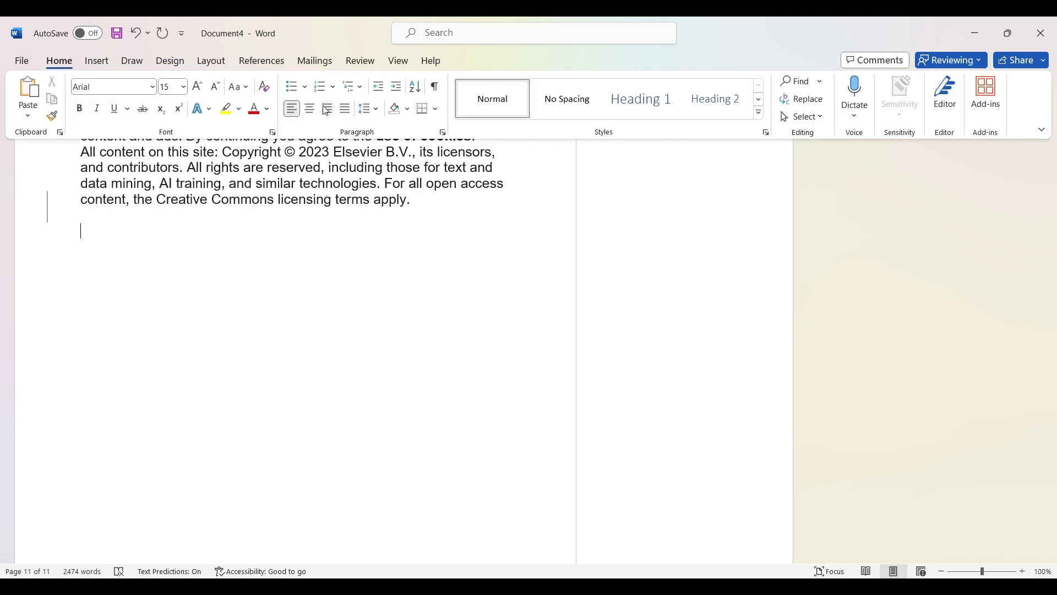
{"action": "left_click", "coordinate": [310, 108]}
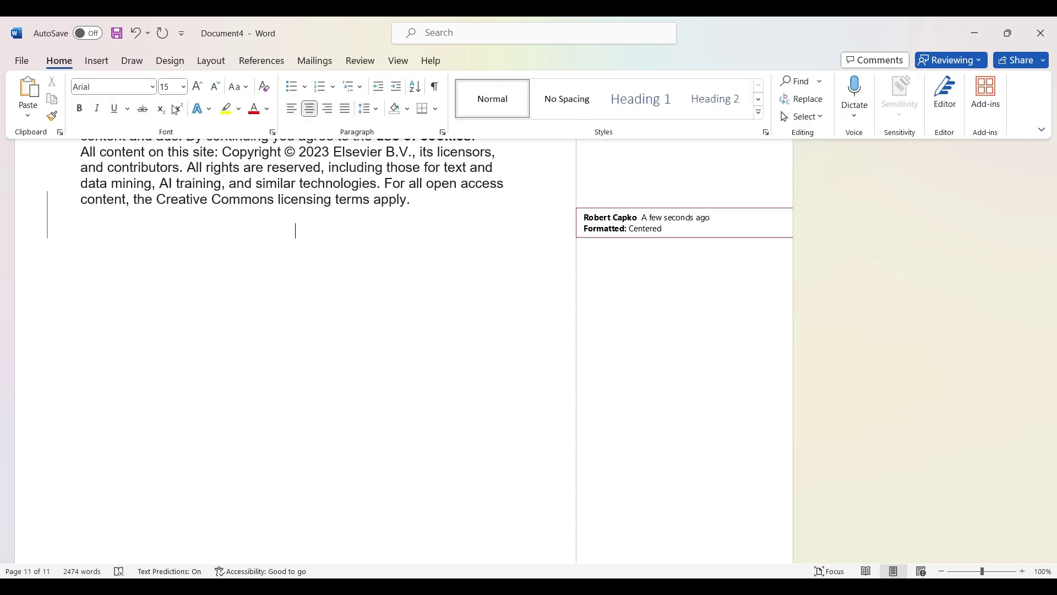
{"action": "left_click", "coordinate": [81, 110]}
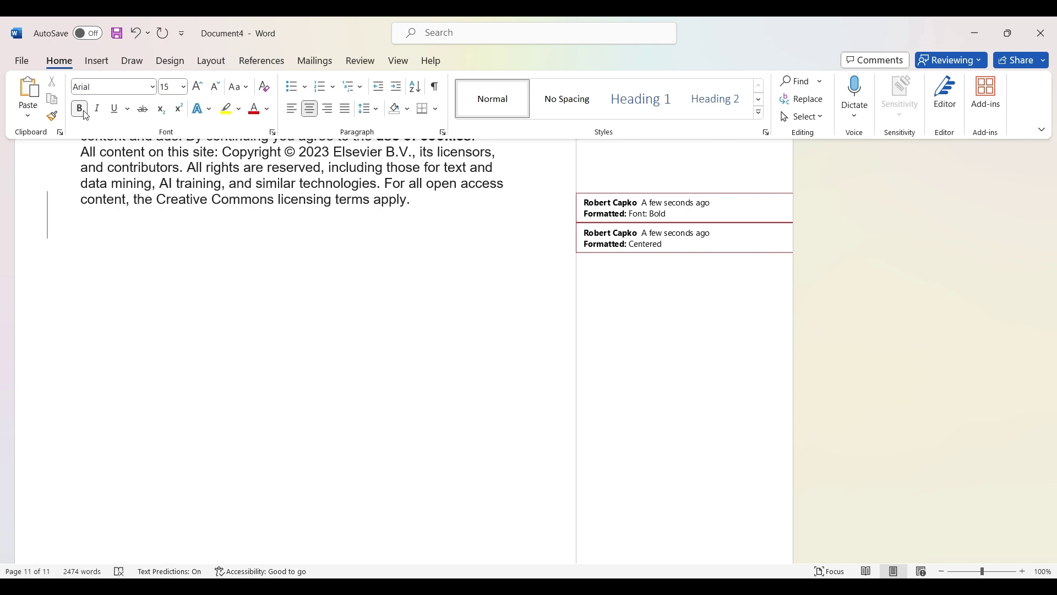
{"action": "type", "text": "Refer"}
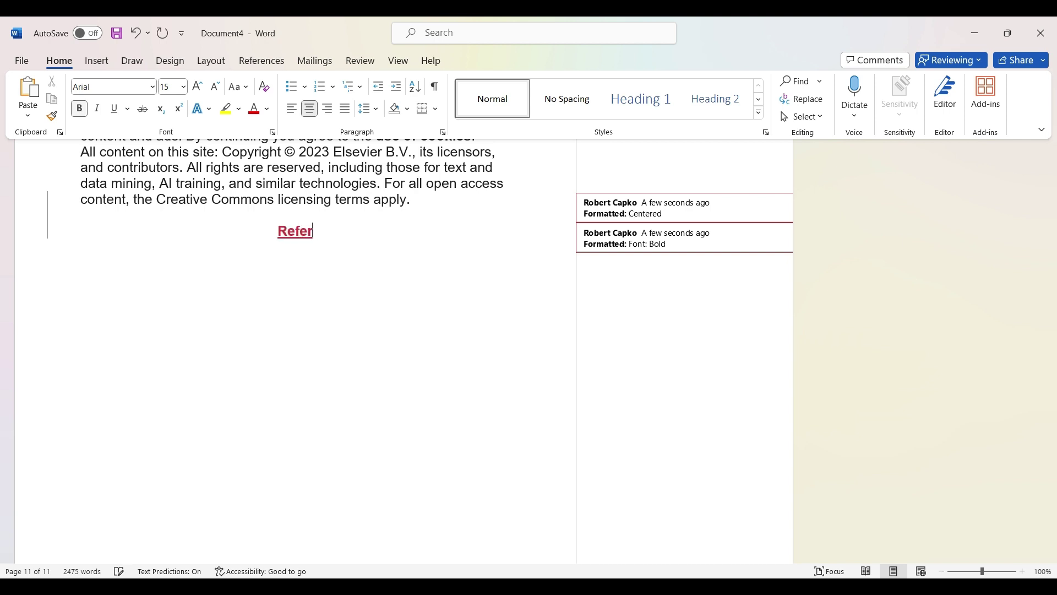
{"action": "type", "text": "ences"}
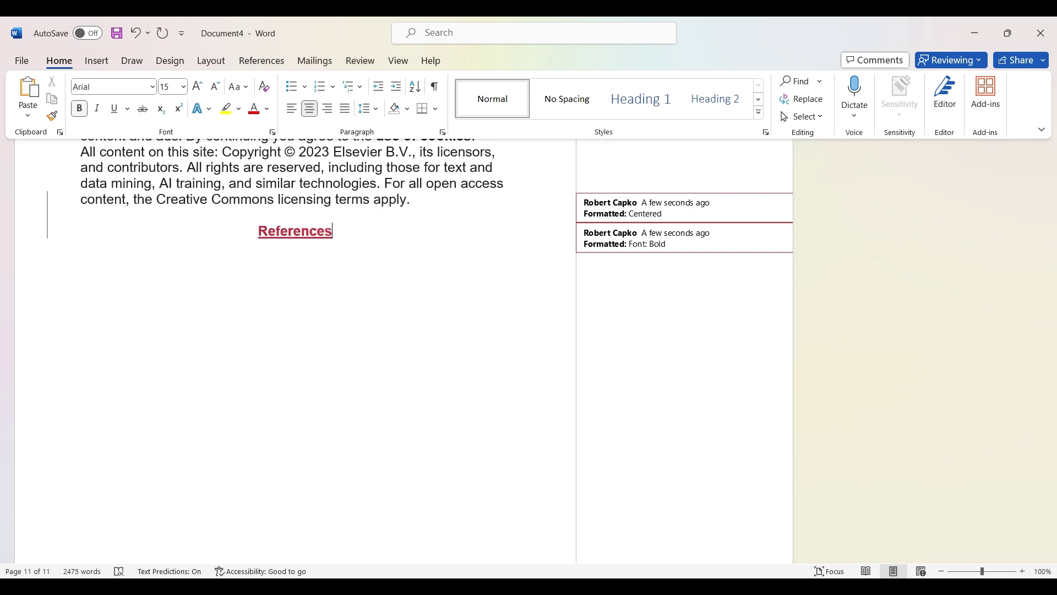
{"action": "key", "text": "Return"}
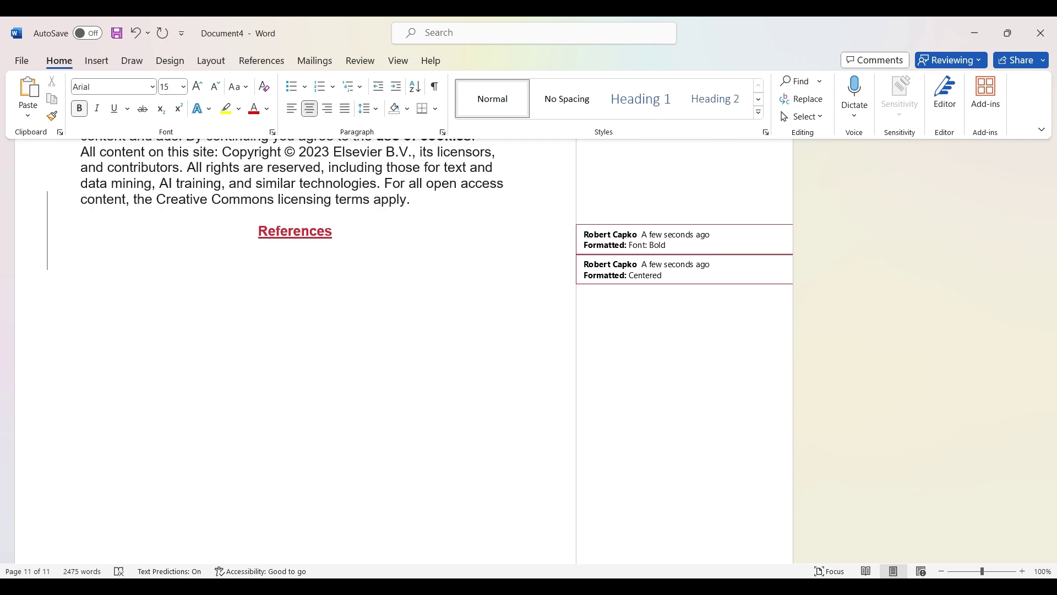
- Add a centred, bold 'Summary' heading below 'References', followed by a new line
{"action": "key", "text": "Return"}
{"action": "key", "text": "Return"}
{"action": "key", "text": "Return"}
{"action": "key", "text": "Return"}
{"action": "key", "text": "Return"}
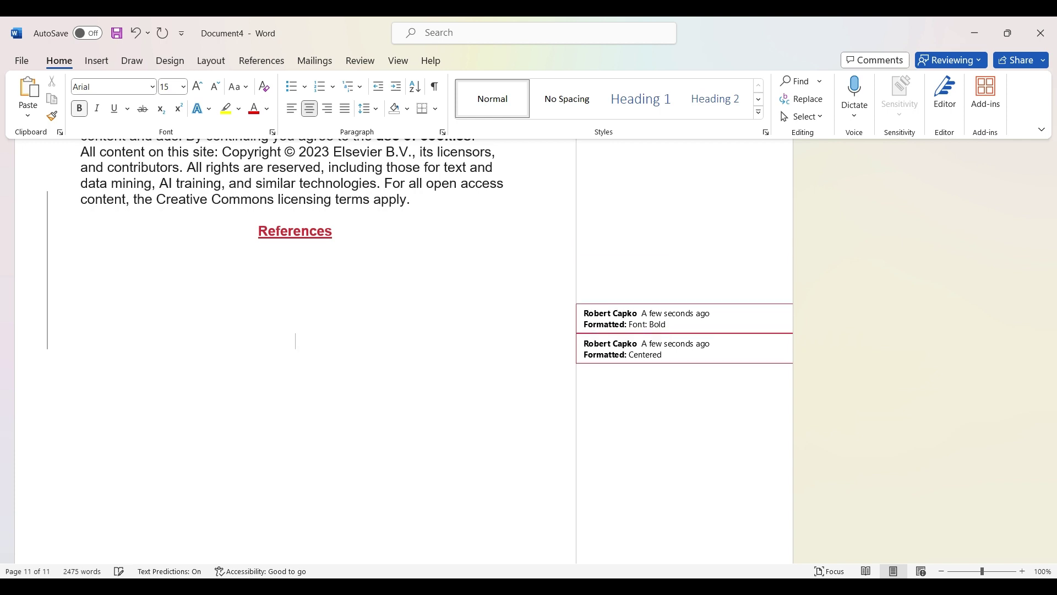
{"action": "type", "text": "Summary"}
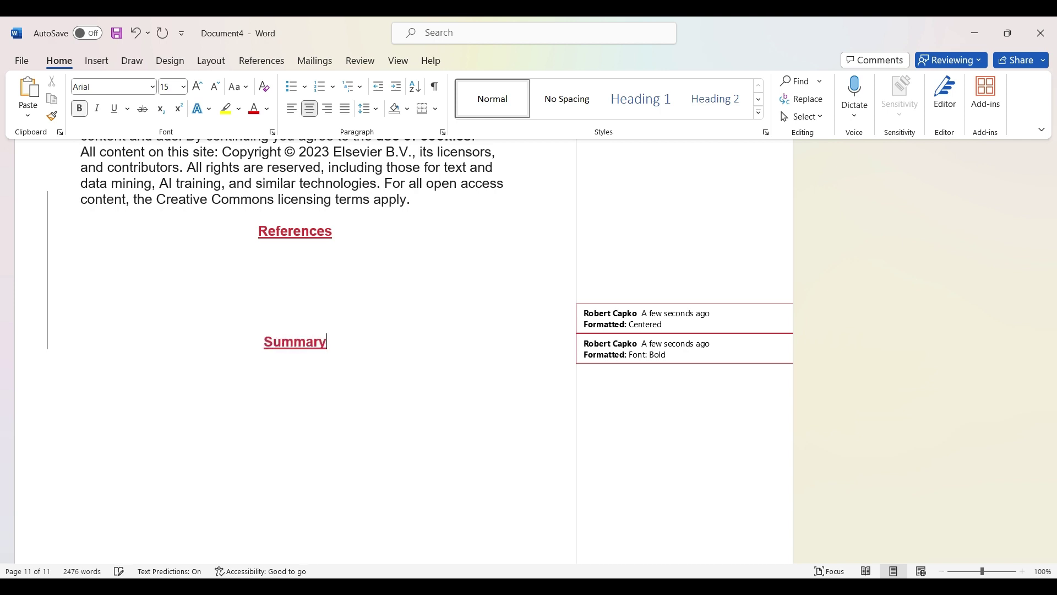
{"action": "key", "text": "Return"}
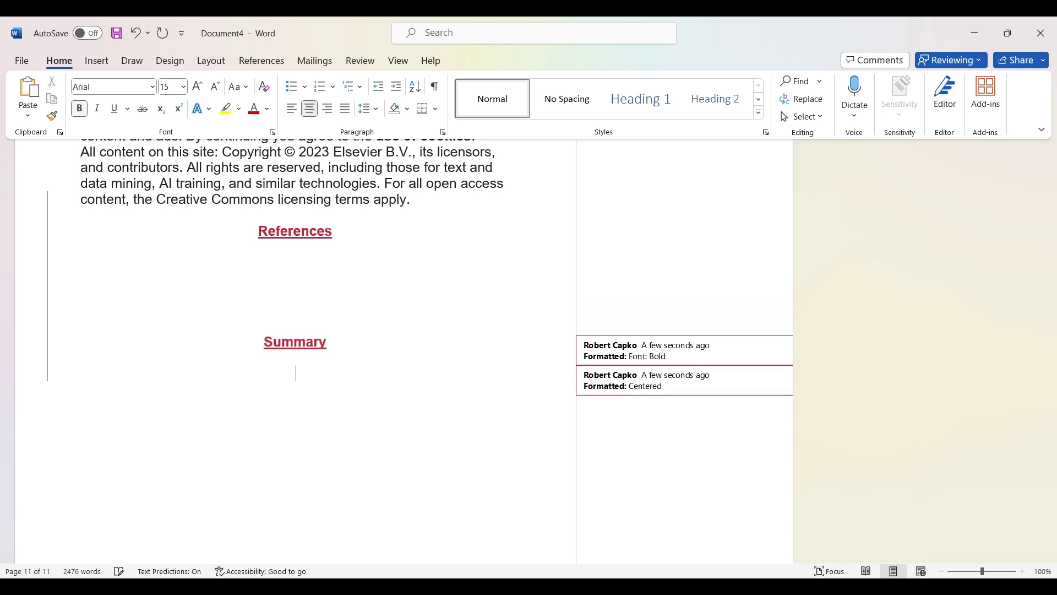